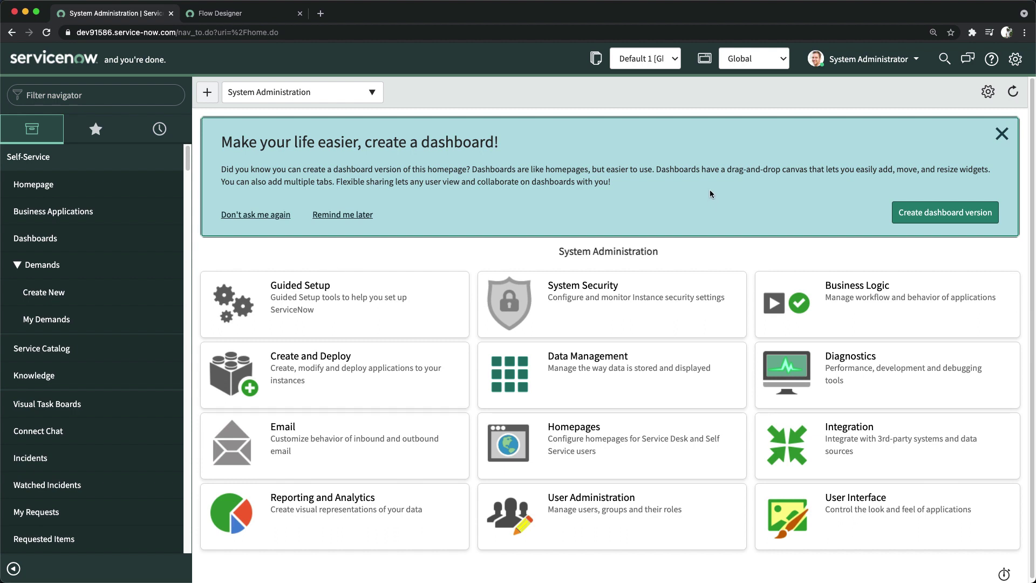
- Dismiss the dashboard suggestion and create a new flow named demo.send.email in Flow Designer
left_click(1002, 134)
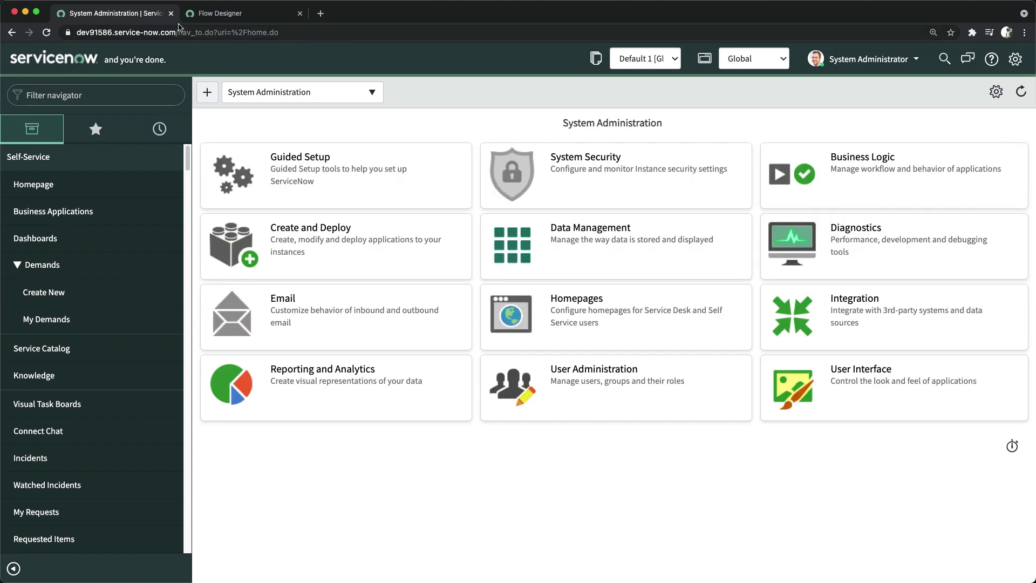
left_click(251, 18)
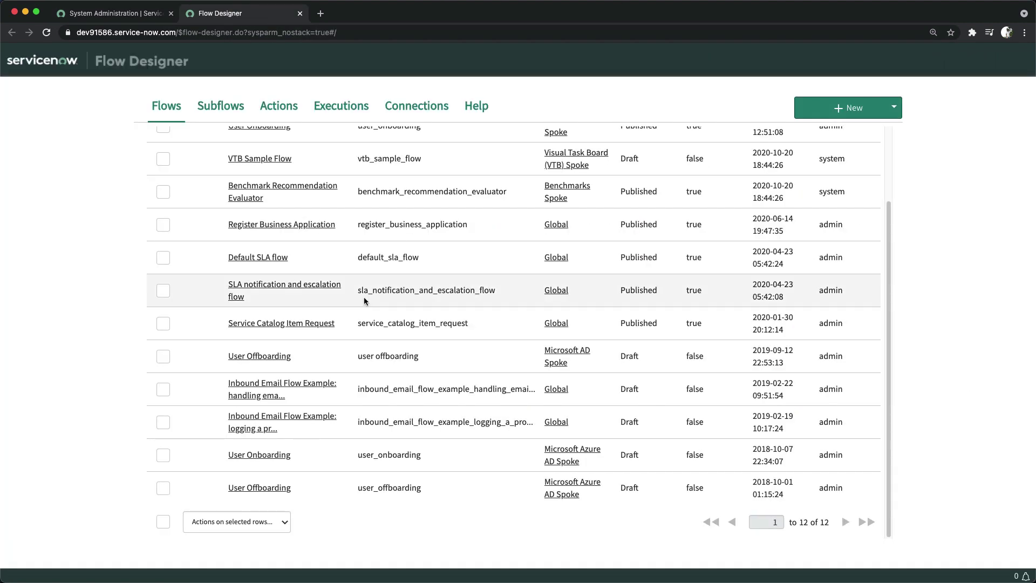
scroll(793, 164, "up", 3)
left_click(846, 107)
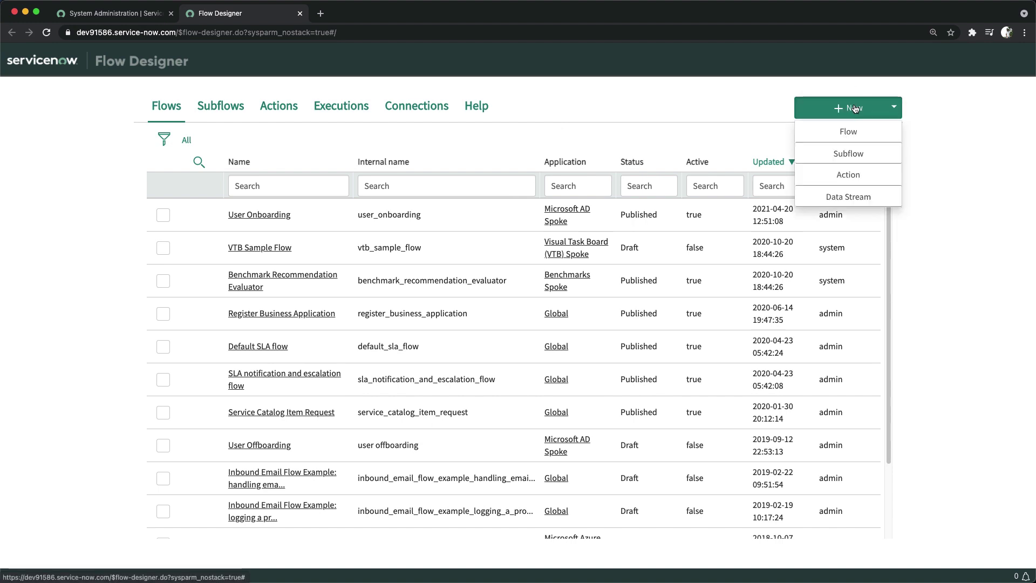
left_click(849, 133)
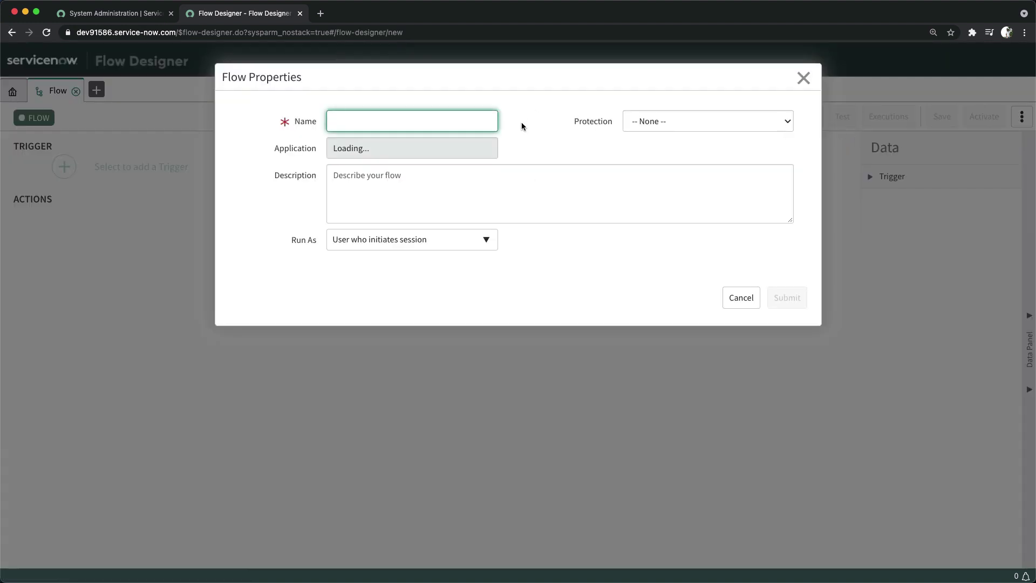
type("demo.de")
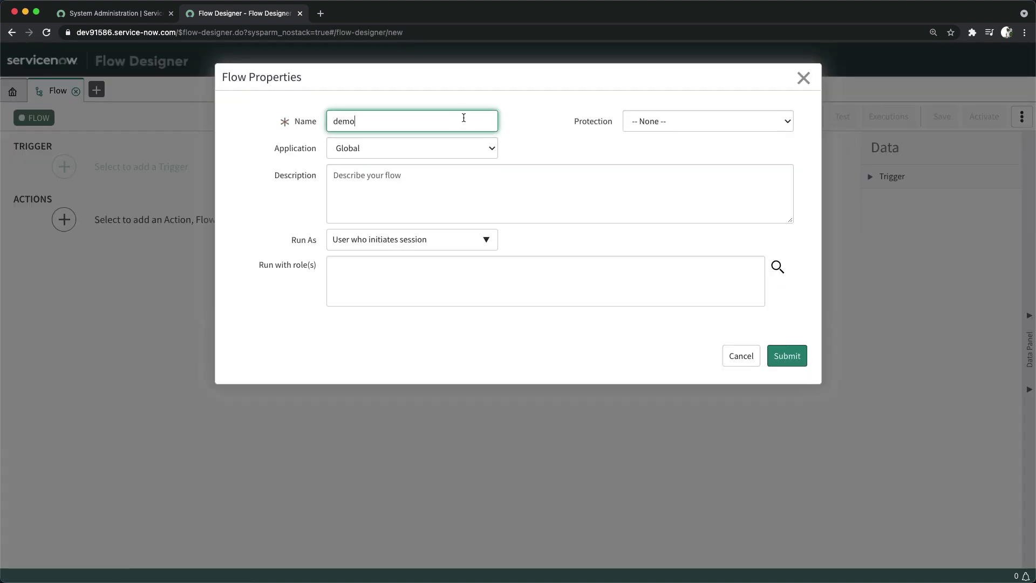
key("BackSpace")
key("BackSpace")
type("send.email")
left_click(797, 365)
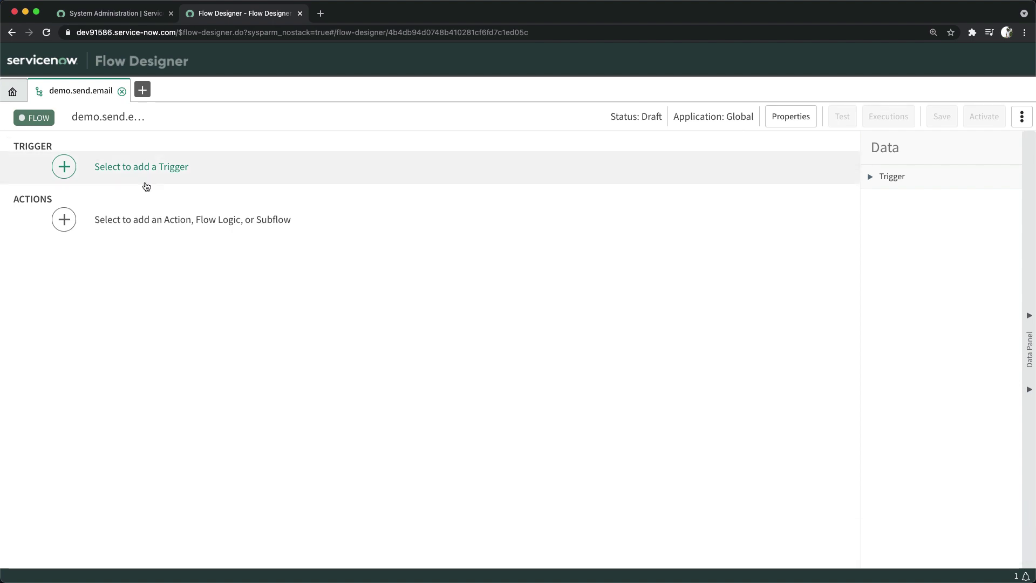
- Add a record Updated trigger to the flow and set its table to Incident [incident]
left_click(131, 170)
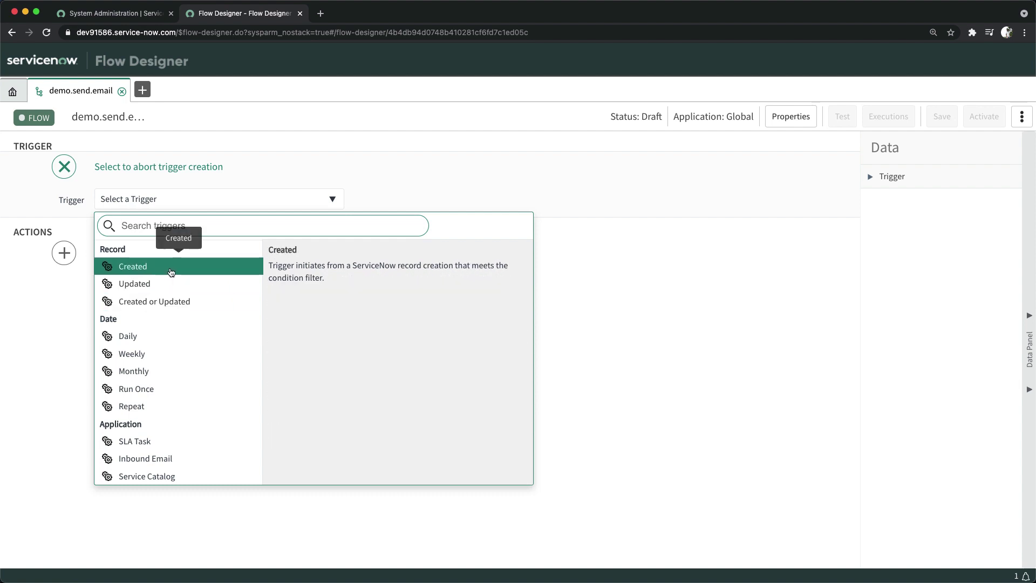
left_click(169, 285)
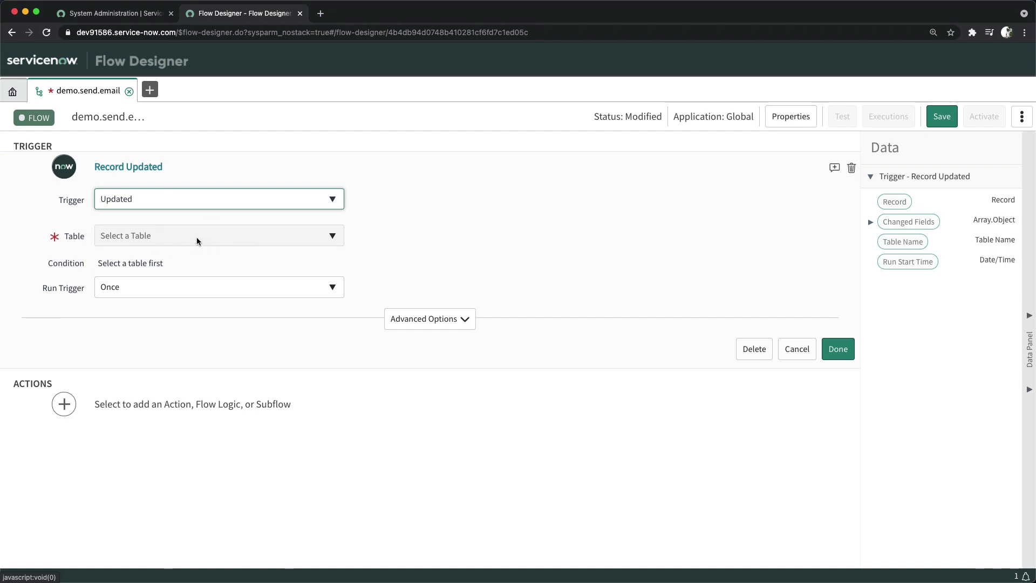
left_click(166, 236)
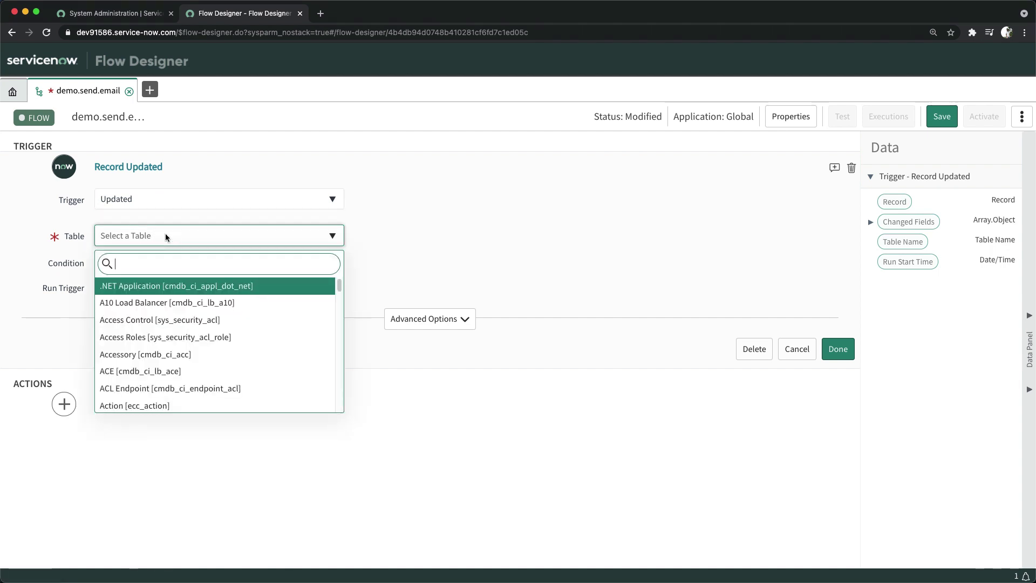
type("table")
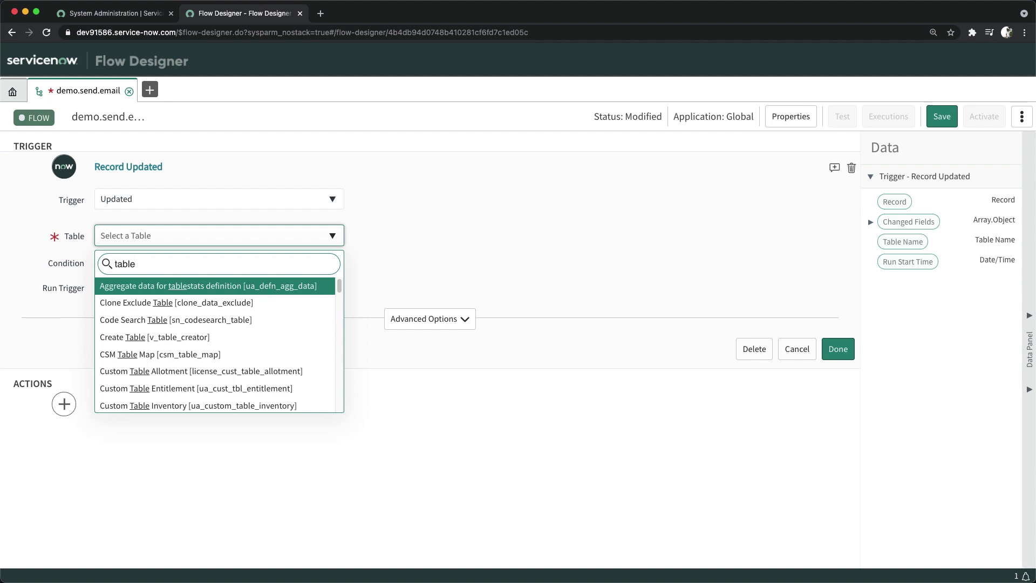
key("BackSpace")
key("BackSpace")
key("BackSpace")
key("BackSpace")
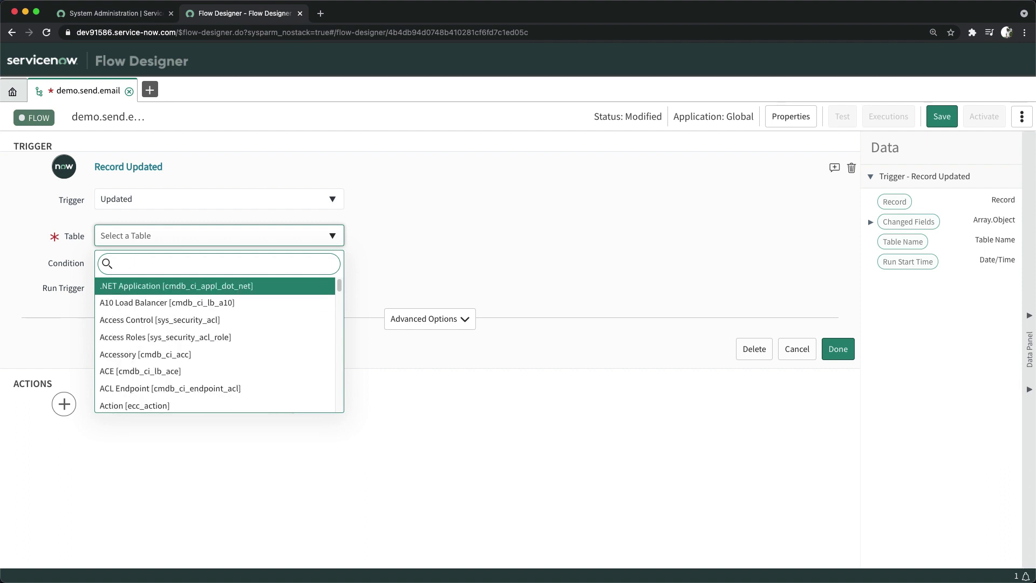
type("incident")
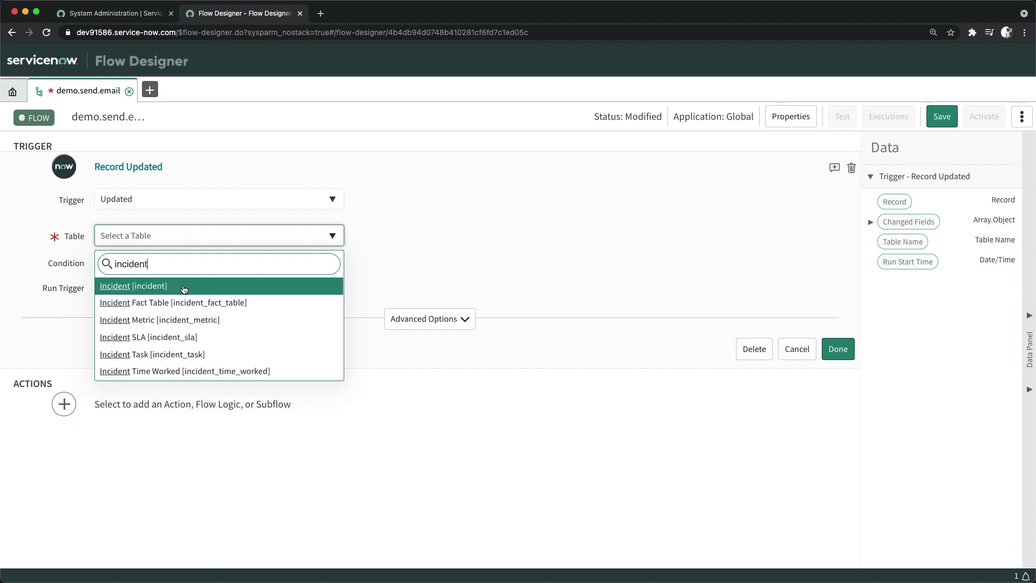
left_click(183, 286)
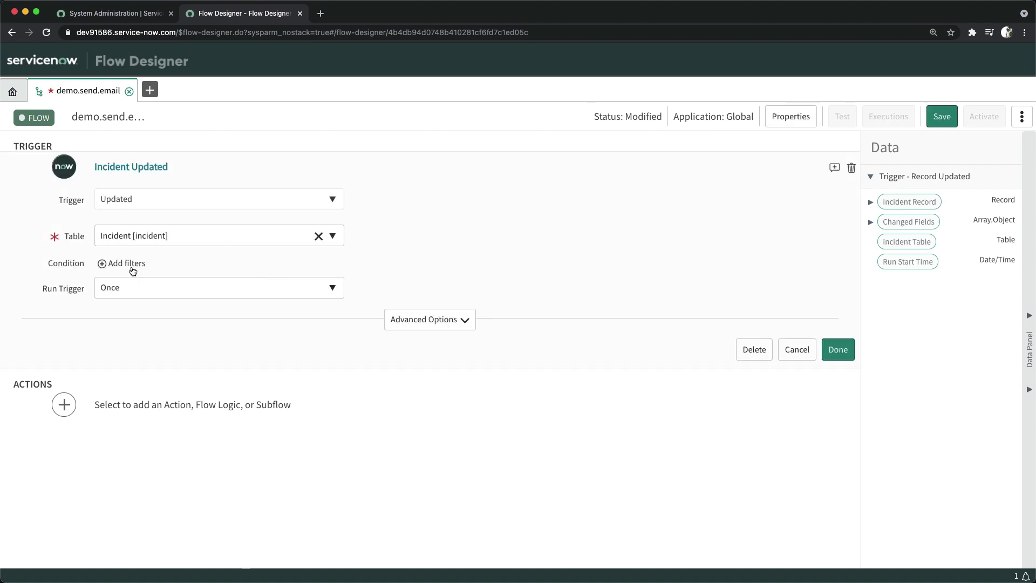
- Add a trigger condition requiring that Short description changes
left_click(130, 263)
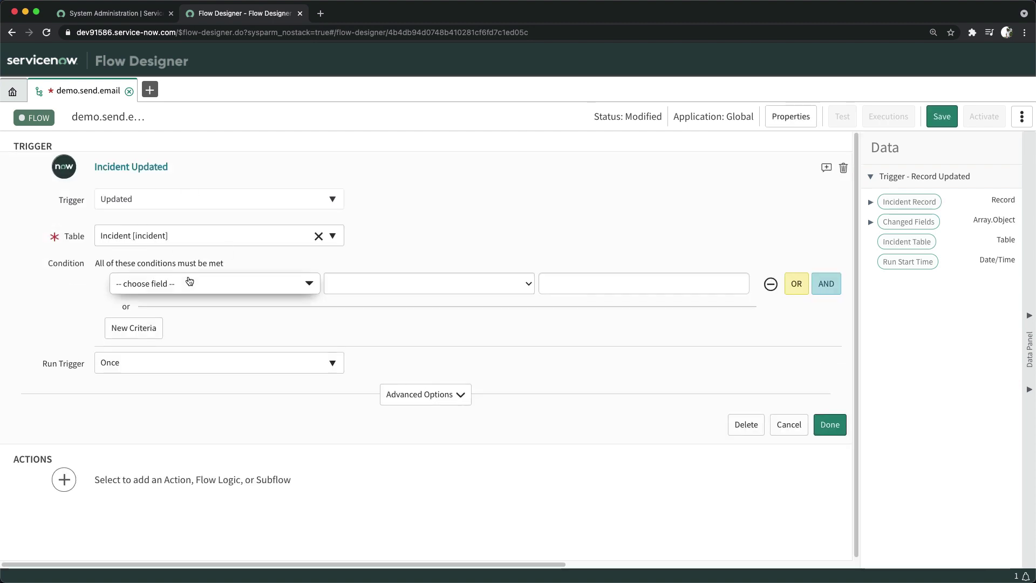
left_click(189, 283)
type("sho")
key("Return")
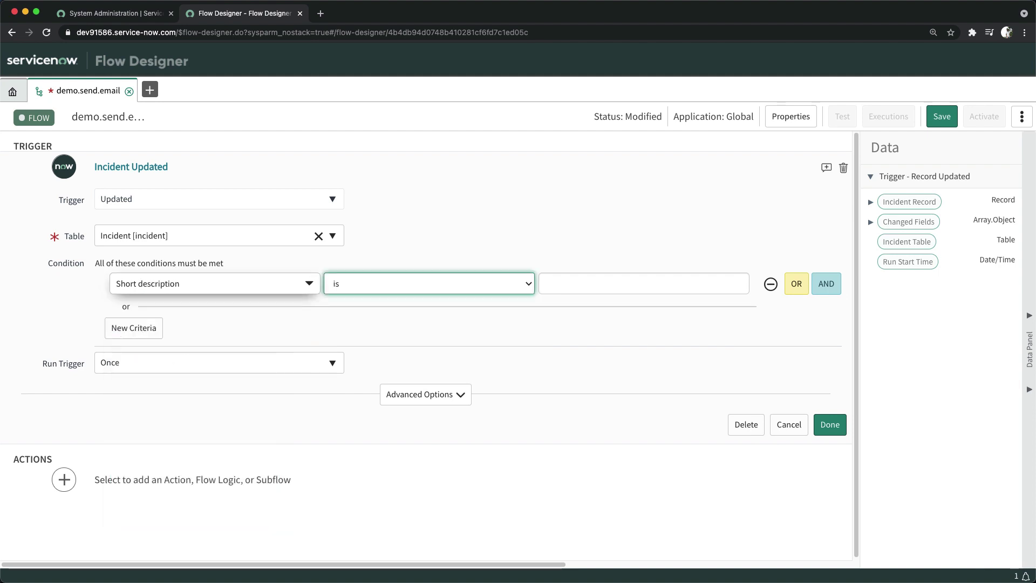
left_click(382, 283)
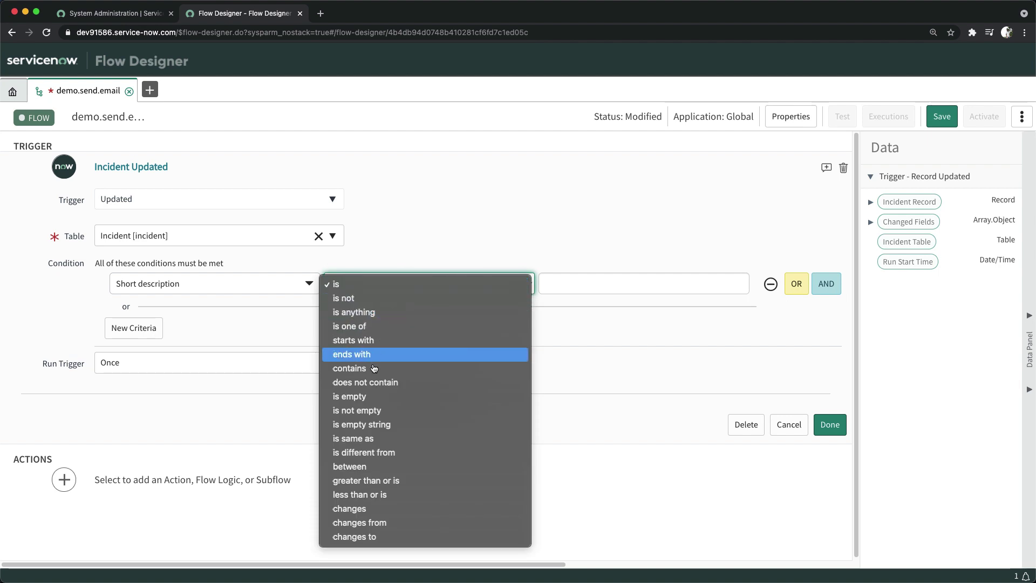
left_click(379, 514)
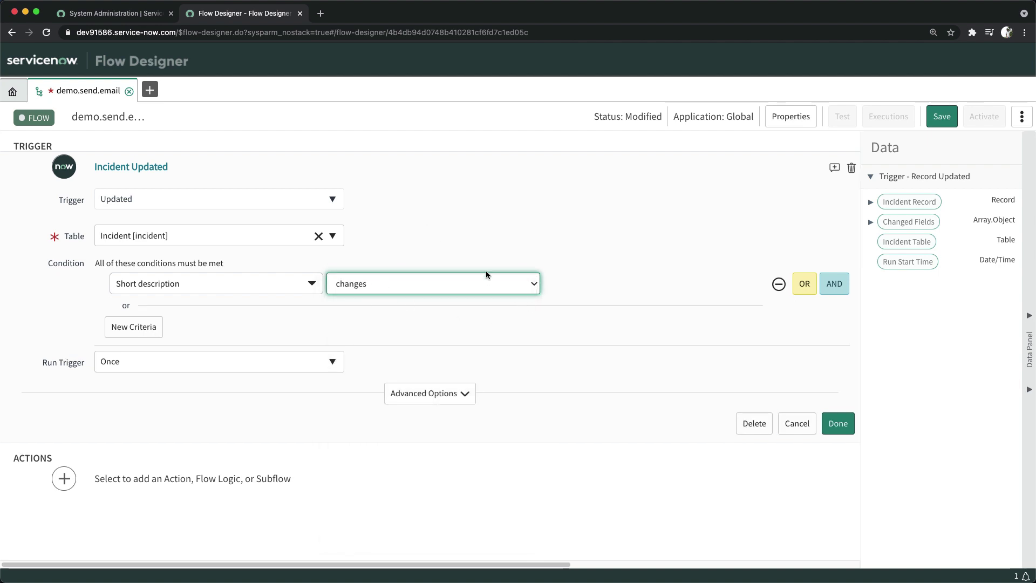
- Add an AND condition that Short description starts with "Application", and finish the trigger
left_click(834, 283)
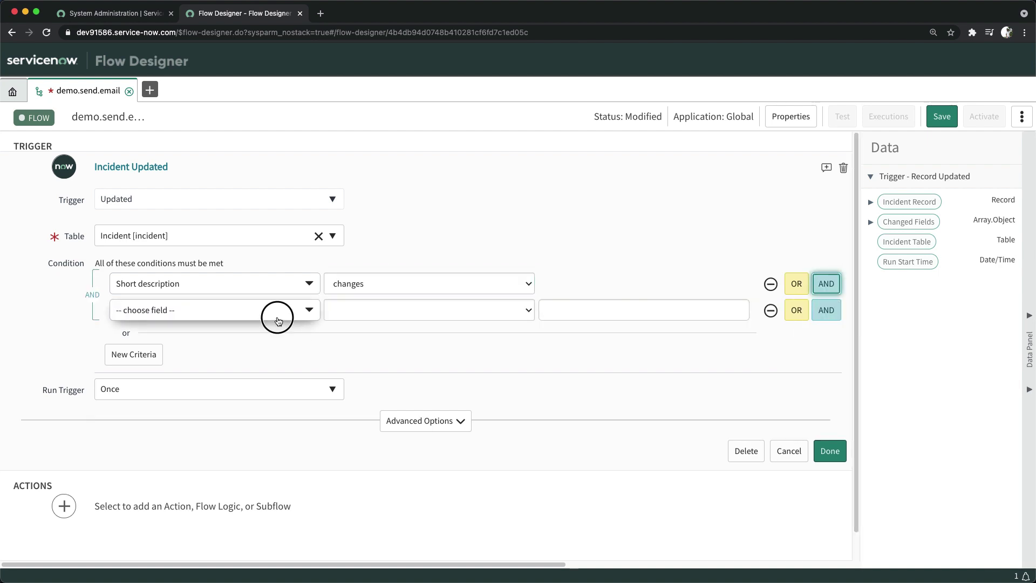
left_click(279, 318)
type("short")
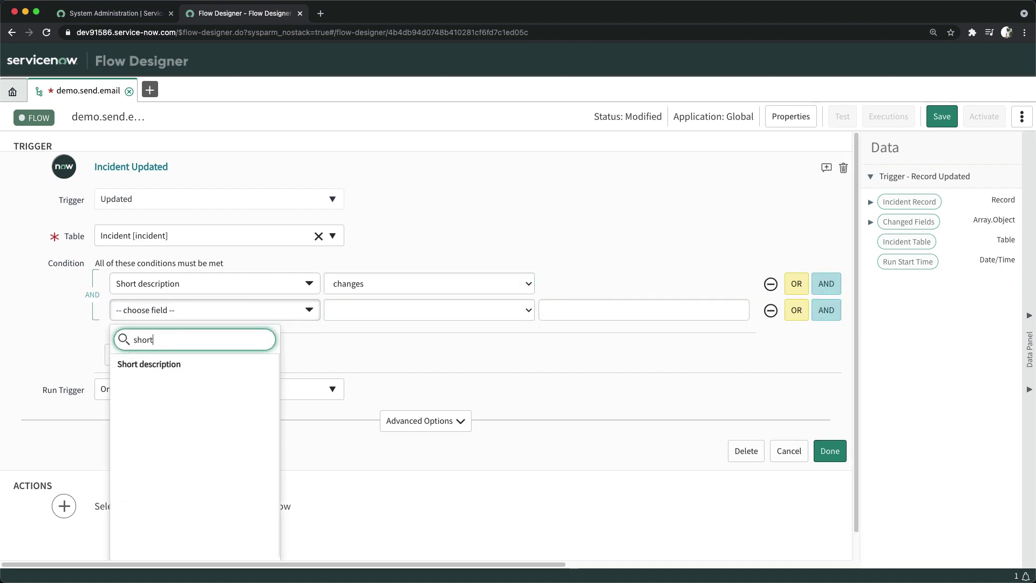
left_click(227, 362)
left_click(480, 306)
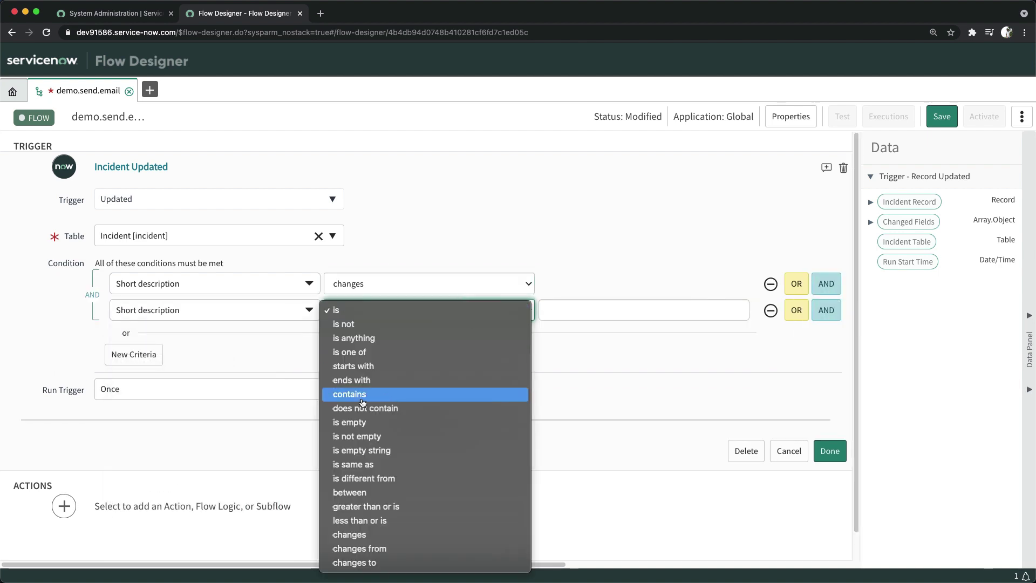
left_click(393, 366)
left_click(613, 310)
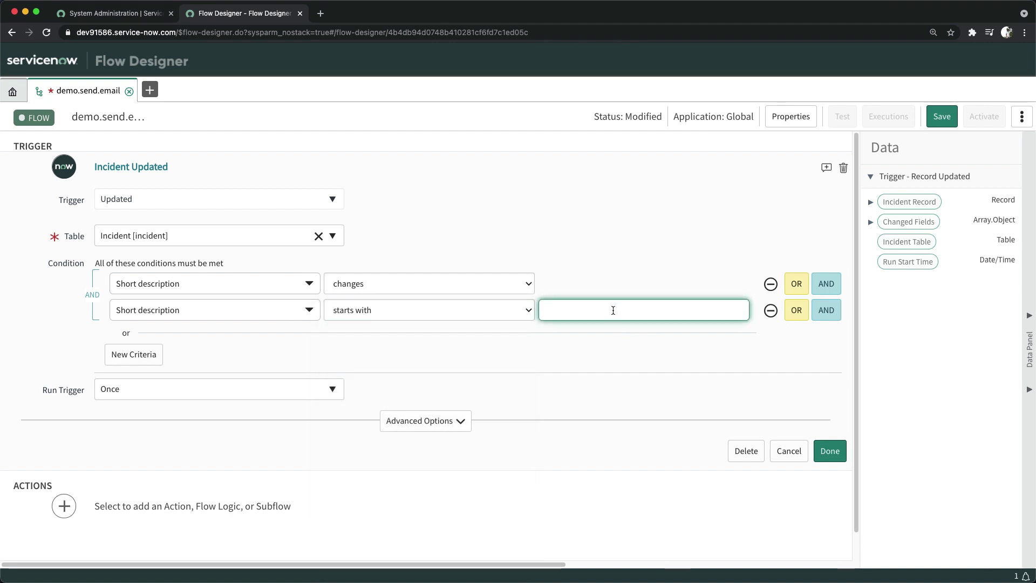
type("Application")
left_click(587, 270)
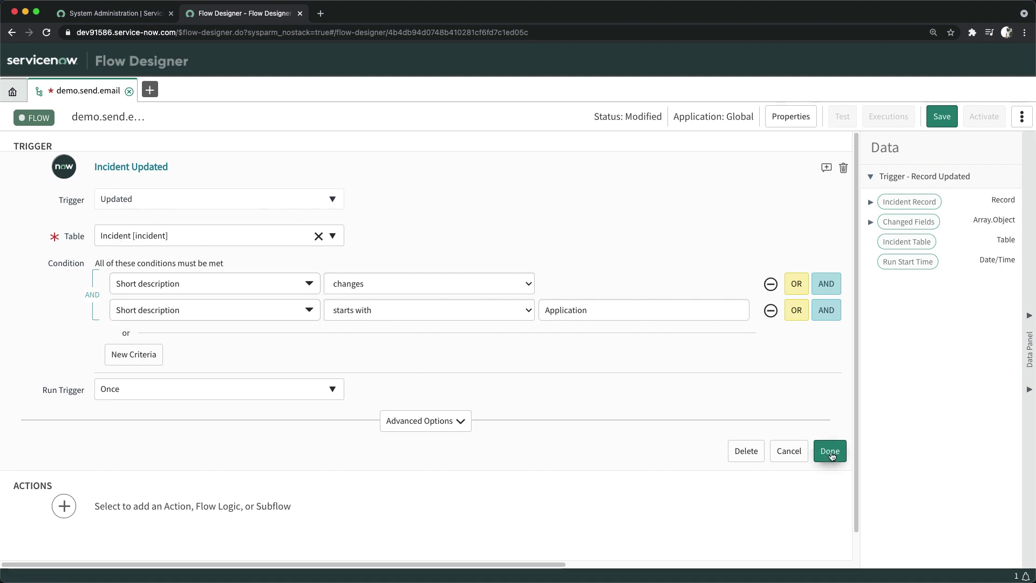
left_click(828, 451)
- Add the ServiceNow Core action Send Email to the flow
left_click(116, 221)
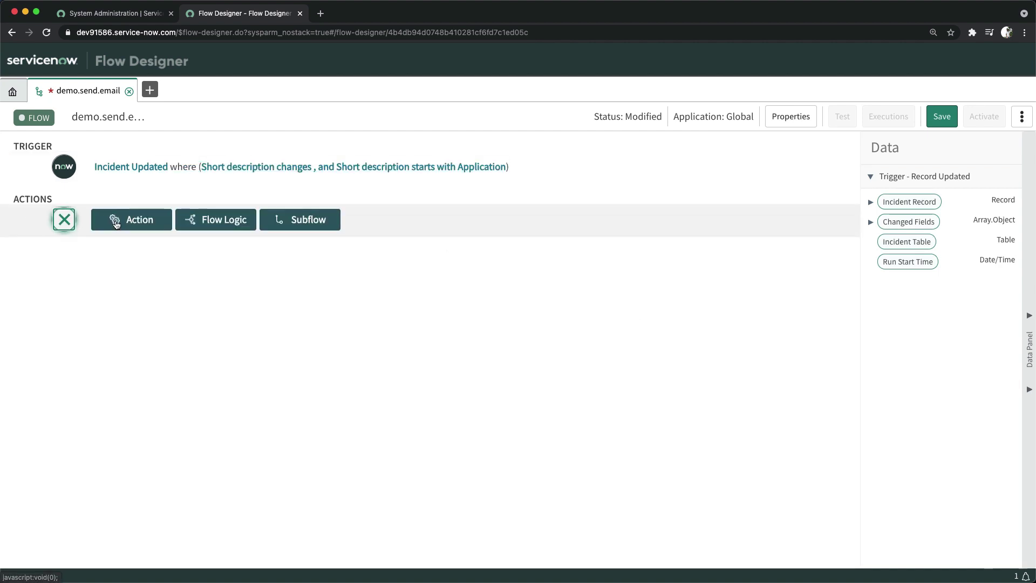
left_click(116, 222)
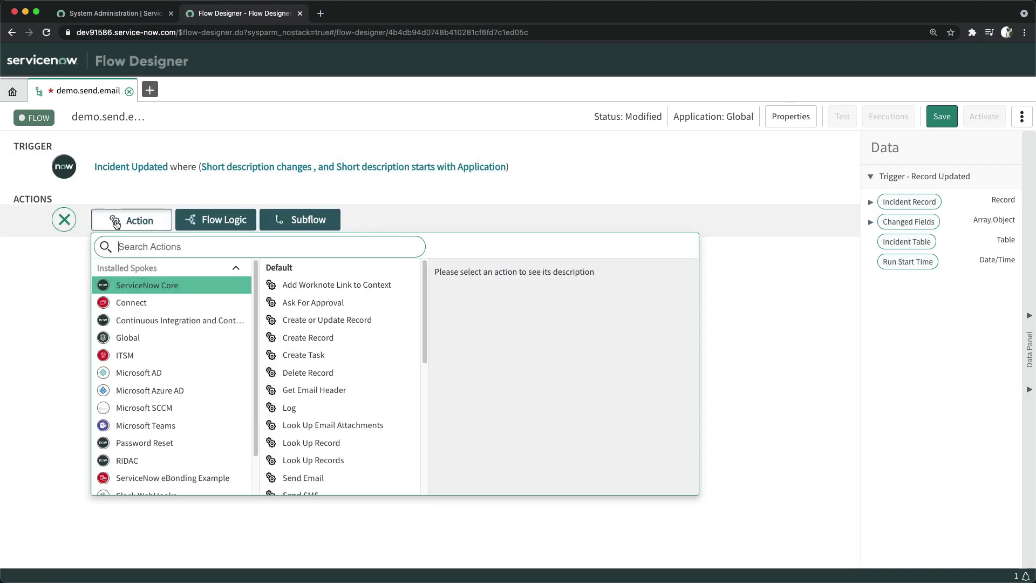
scroll(328, 401, "down", 1)
scroll(328, 400, "down", 1)
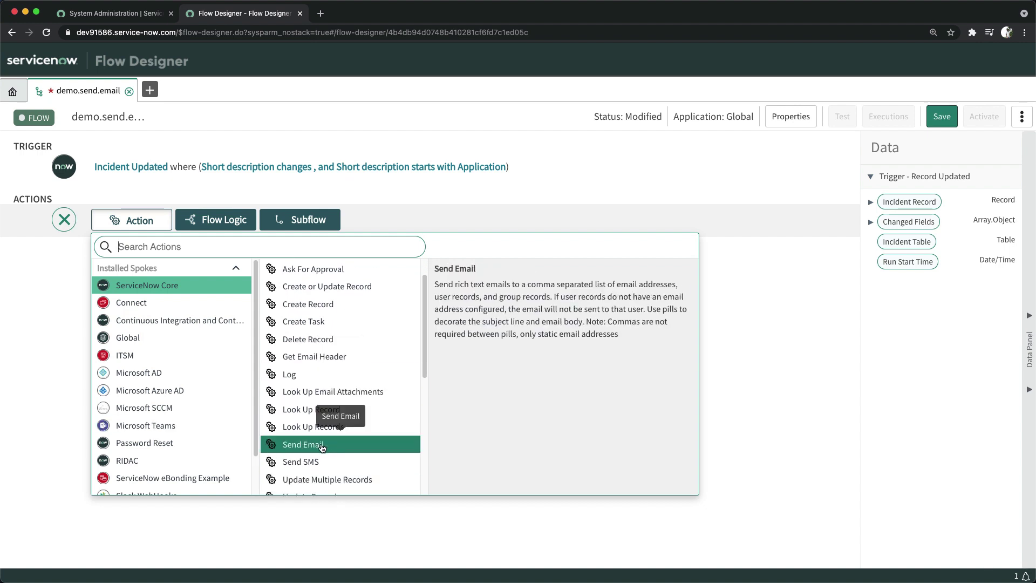
left_click(305, 446)
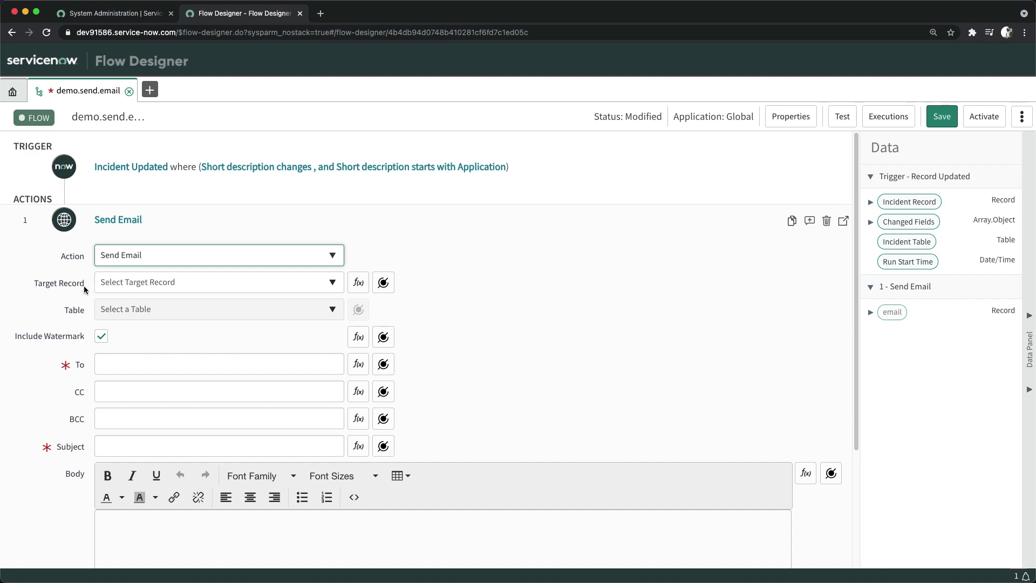
- Set the Send Email action's target record to the trigger's Incident Record
mouse_move(85, 286)
left_click(383, 282)
left_click(361, 346)
left_click(483, 349)
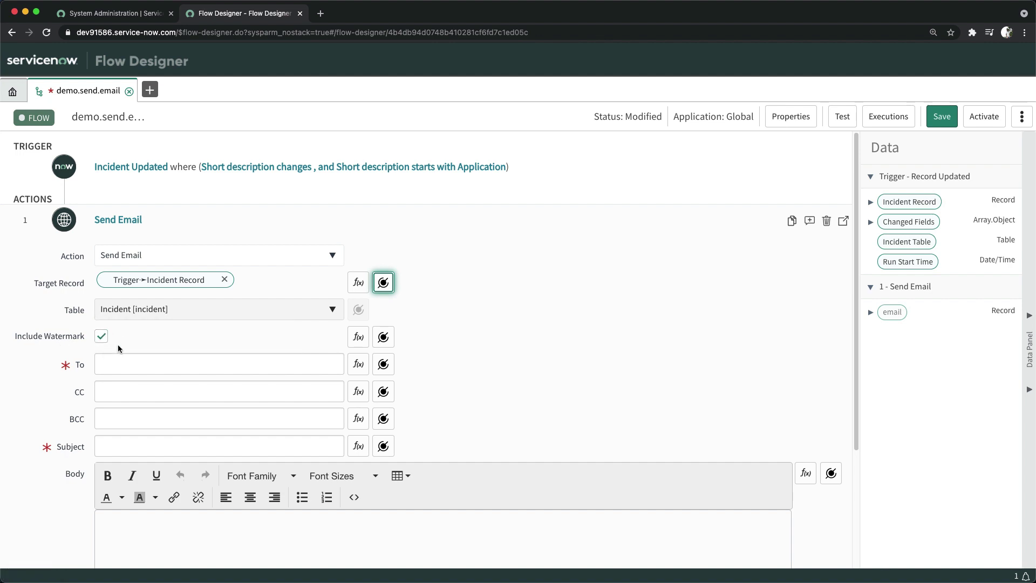
- Set the email's To recipient to the Assignment group of the trigger's Incident Record
scroll(328, 359, "down", 3)
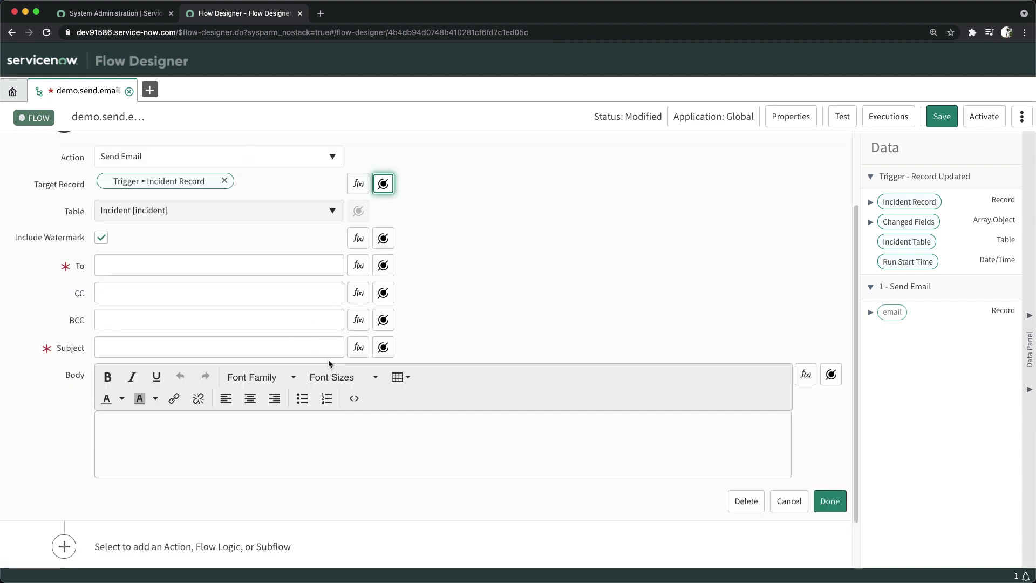
scroll(113, 261, "up", 1)
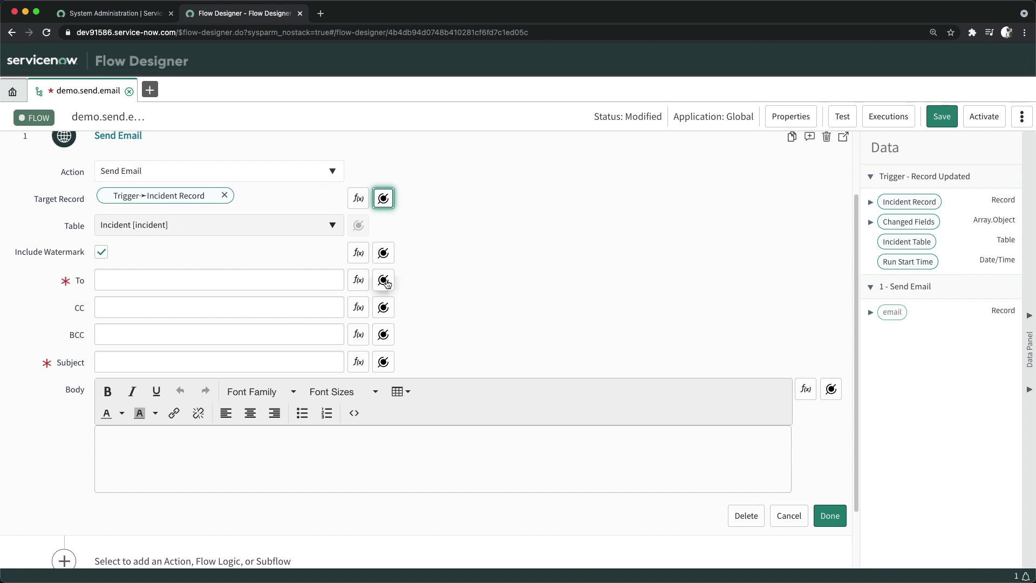
left_click(384, 281)
left_click(378, 350)
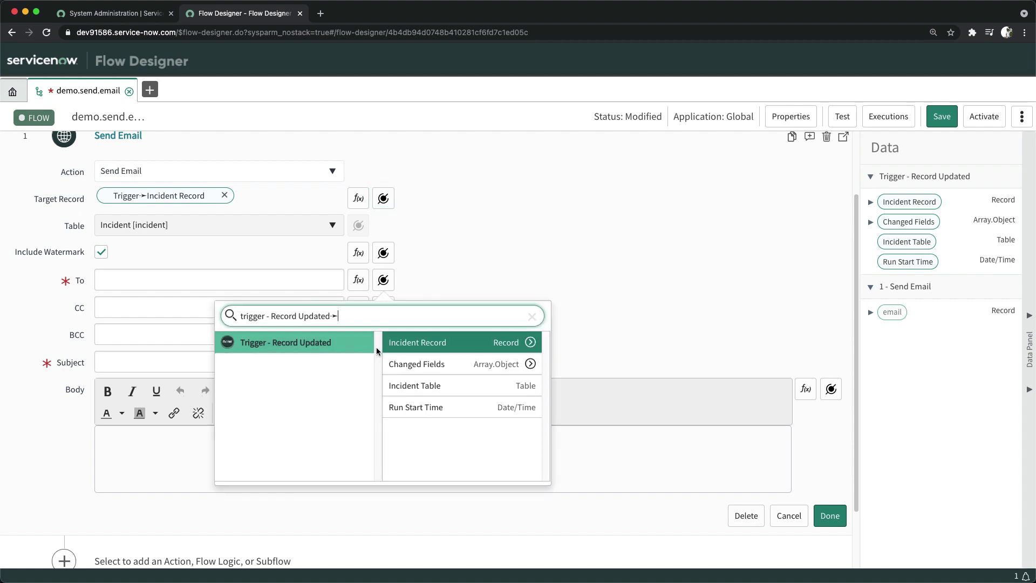
left_click(531, 345)
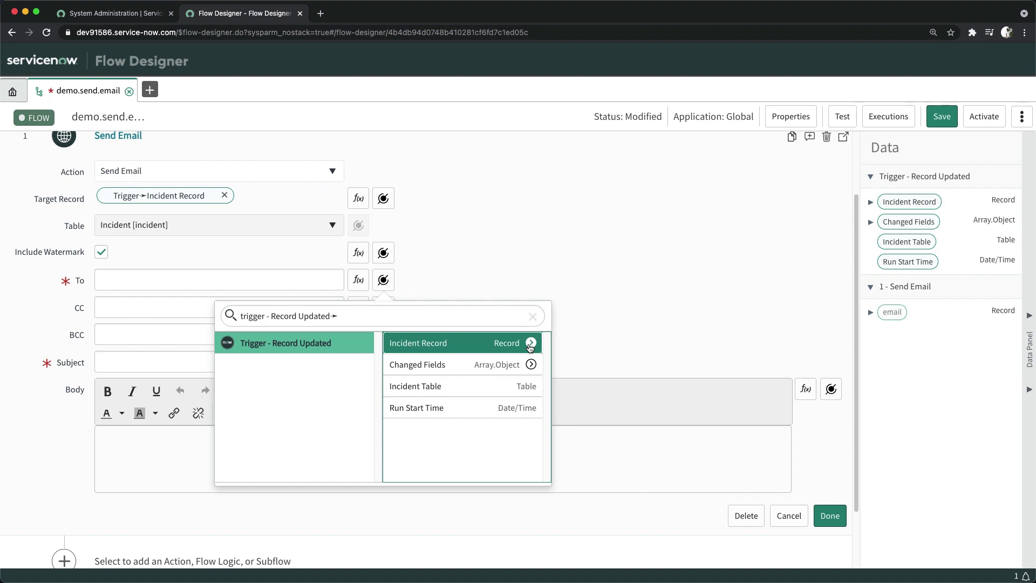
left_click(531, 345)
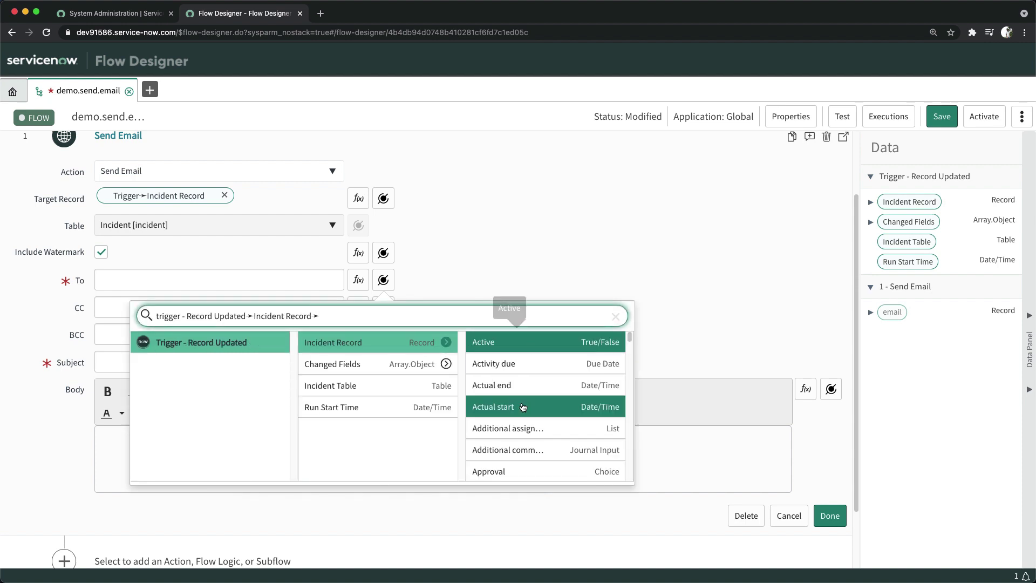
scroll(529, 398, "down", 5)
scroll(535, 401, "down", 2)
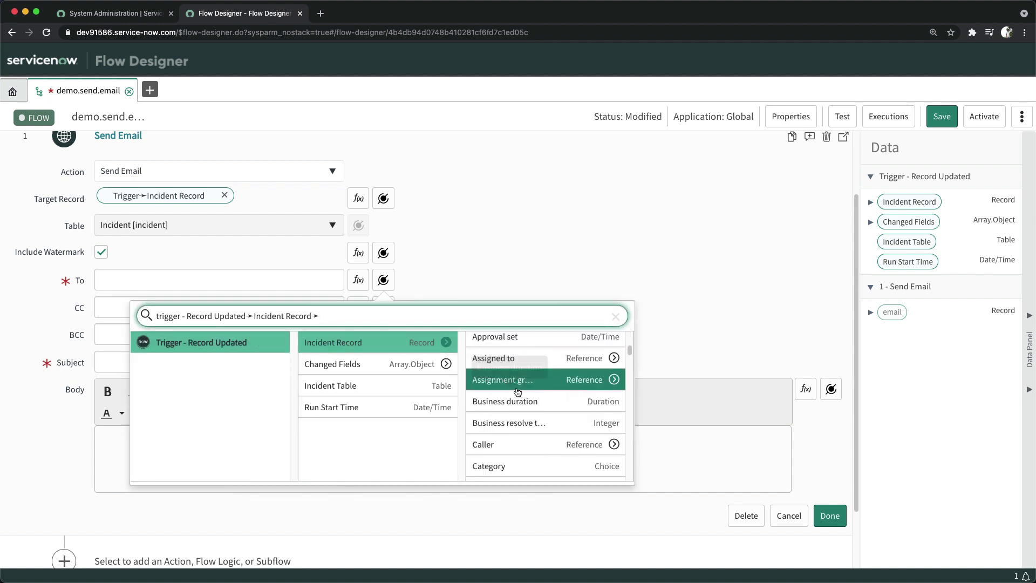
left_click(532, 379)
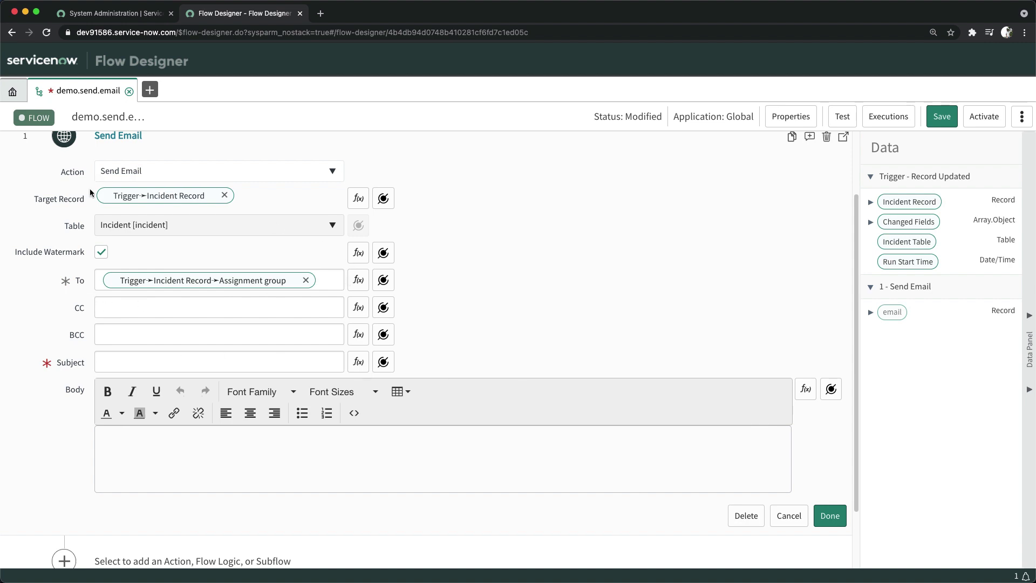
- Enter "Application Notification :" as the email's subject text
mouse_move(234, 287)
left_click(204, 360)
type("App")
type("lication Noti")
type("ficaton")
type("on")
type("sdssd")
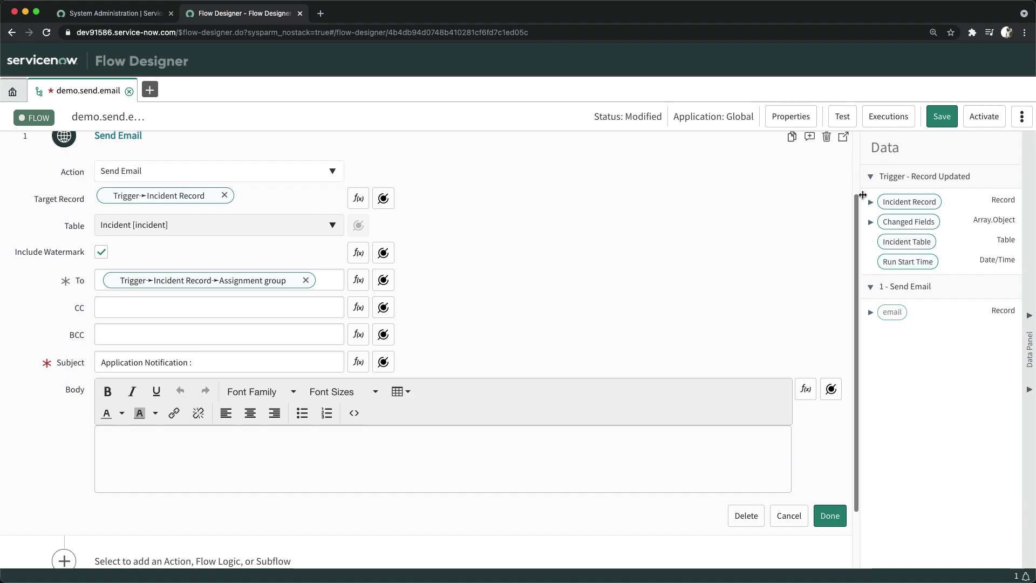
- Append the trigger Incident Record's Number and a "|" separator to the email's subject
left_click(870, 203)
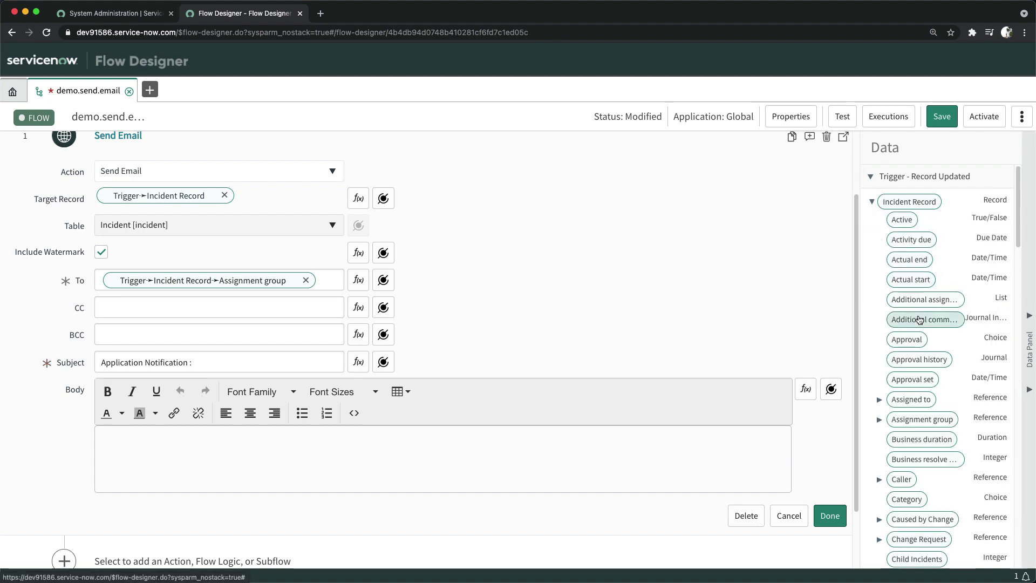
scroll(919, 319, "down", 4)
scroll(919, 319, "down", 5)
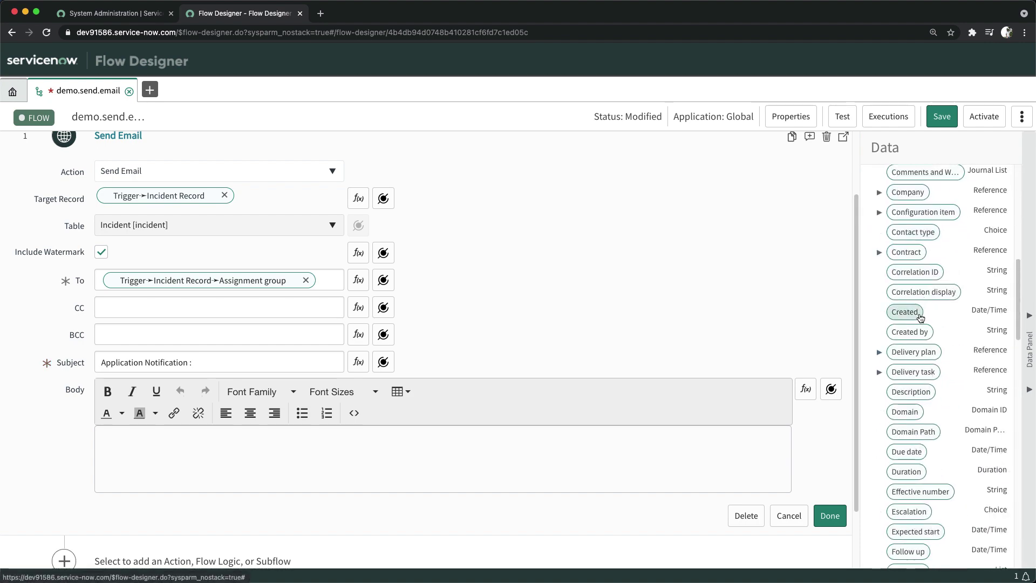
scroll(921, 317, "down", 3)
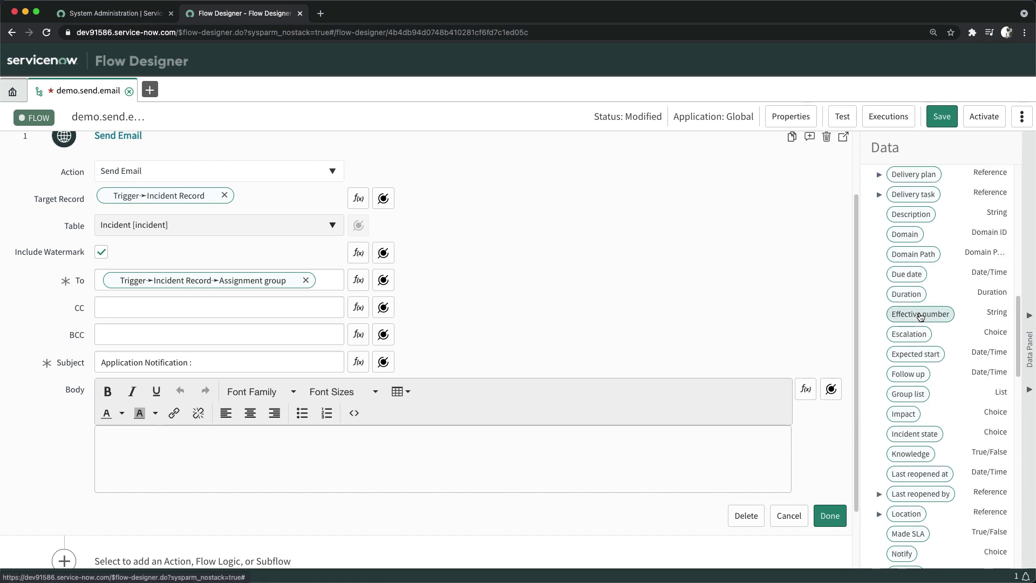
scroll(920, 316, "down", 6)
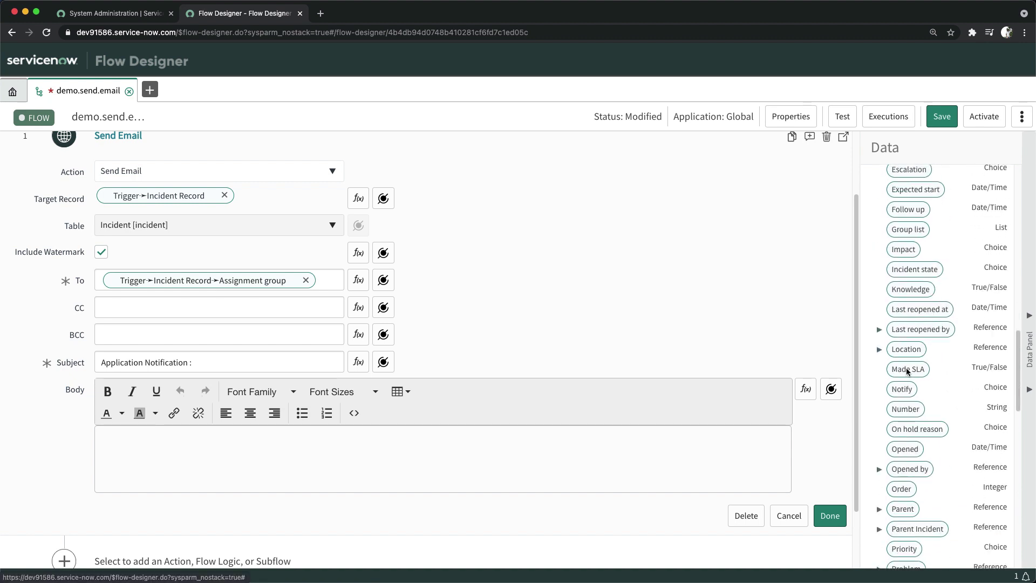
scroll(906, 367, "down", 4)
scroll(905, 367, "up", 9)
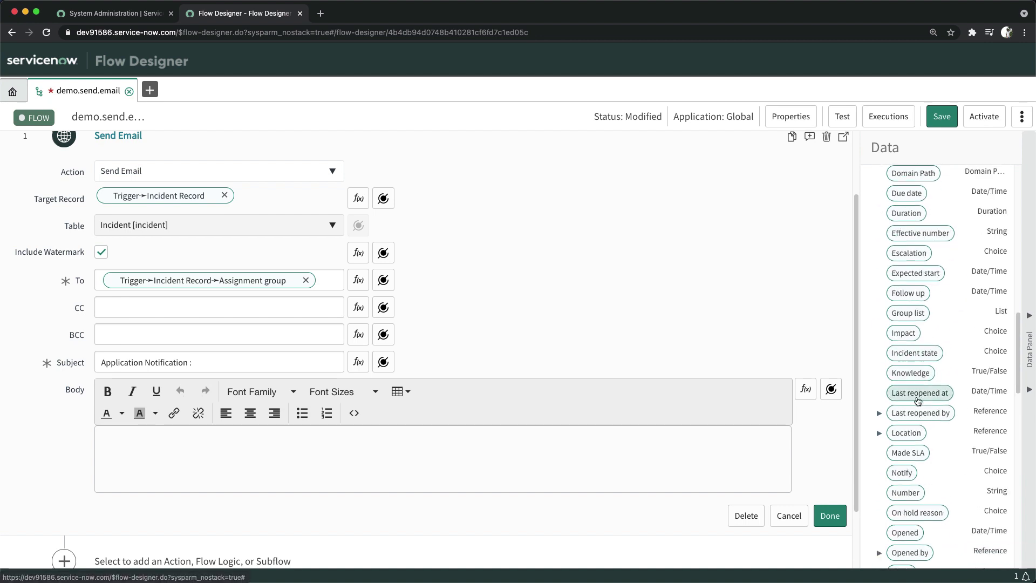
scroll(931, 314, "down", 2)
scroll(932, 314, "down", 5)
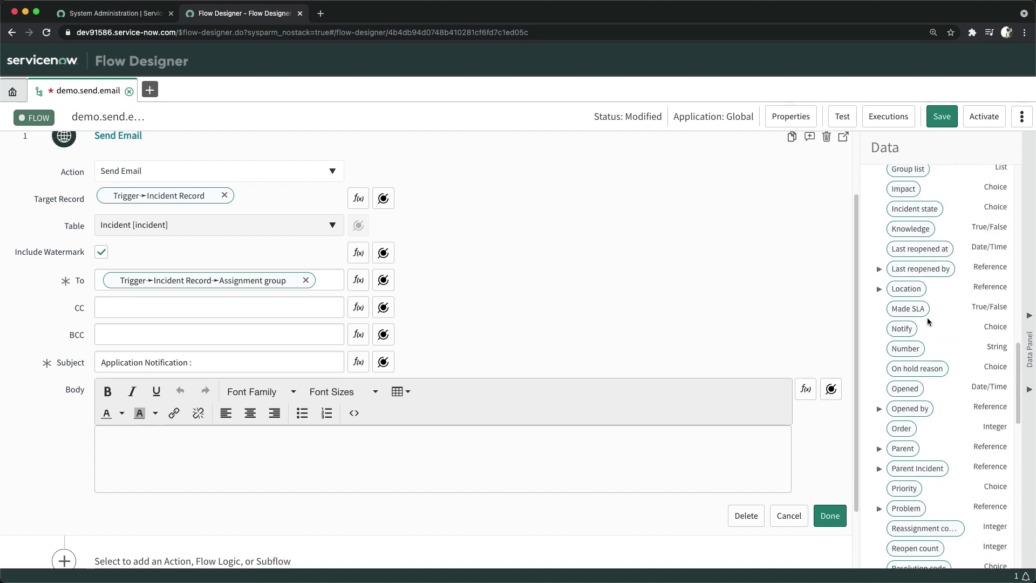
scroll(928, 317, "up", 4)
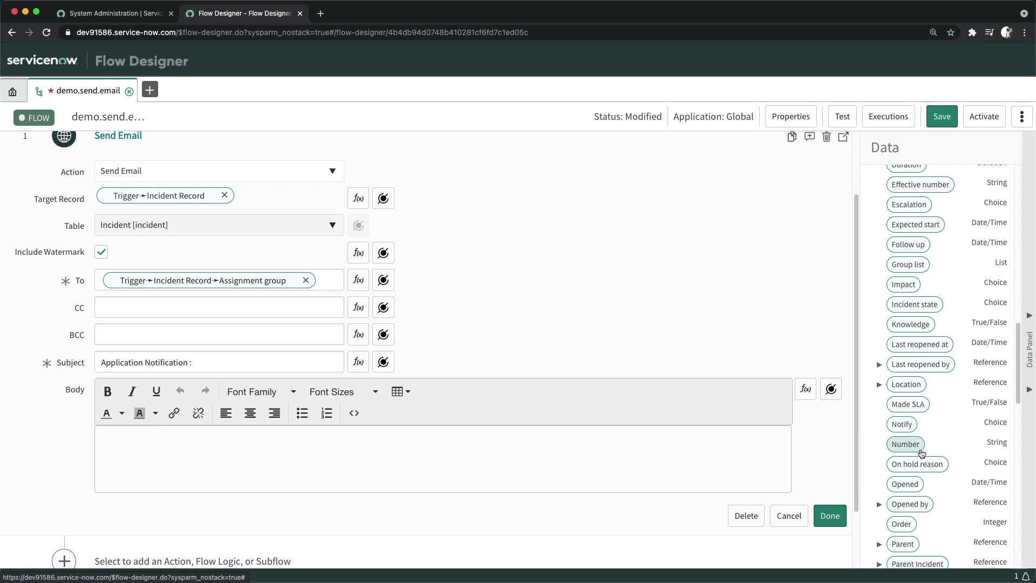
left_click_drag(907, 447, 257, 365)
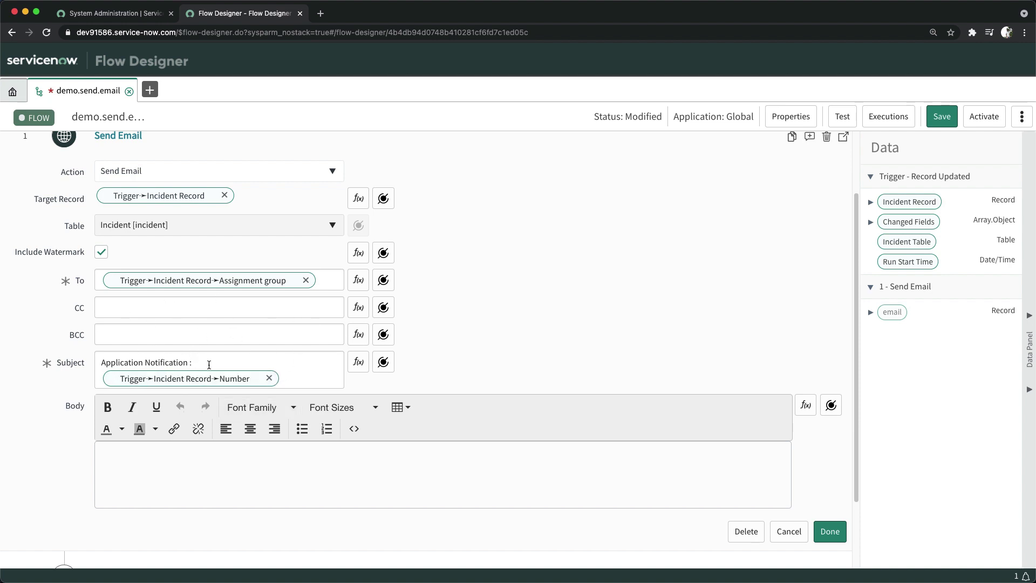
left_click(301, 381)
left_click(871, 202)
scroll(921, 370, "down", 5)
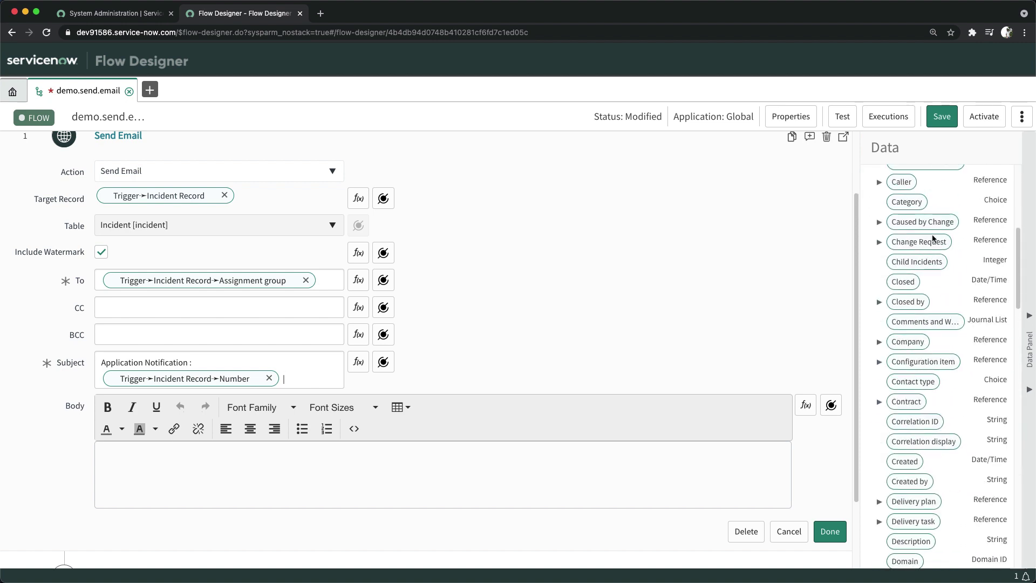
left_click_drag(911, 363, 305, 380)
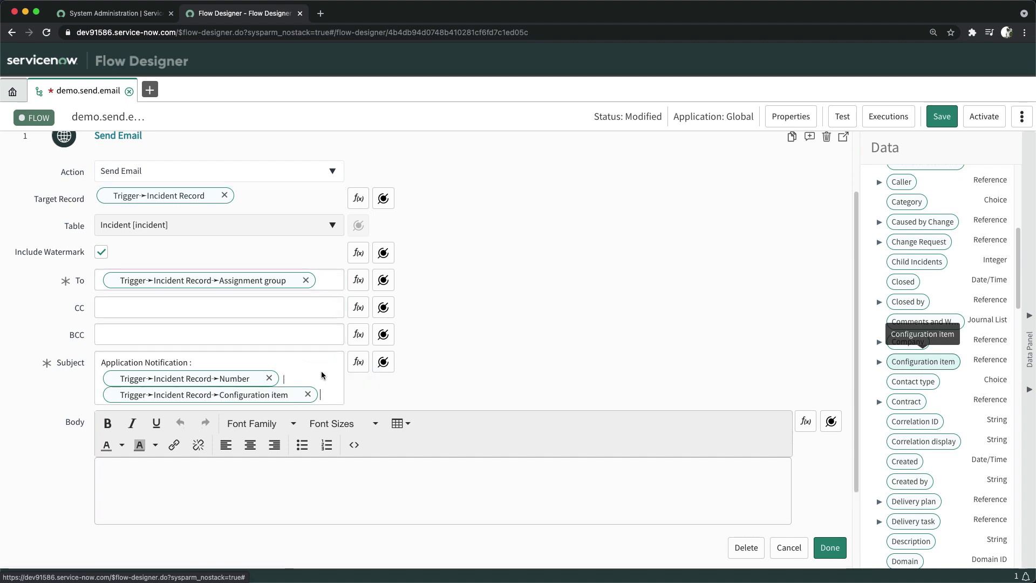
left_click(307, 396)
- Append the Name of the trigger Incident Record's Configuration item to the email subject, after the "|" separator
left_click(871, 202)
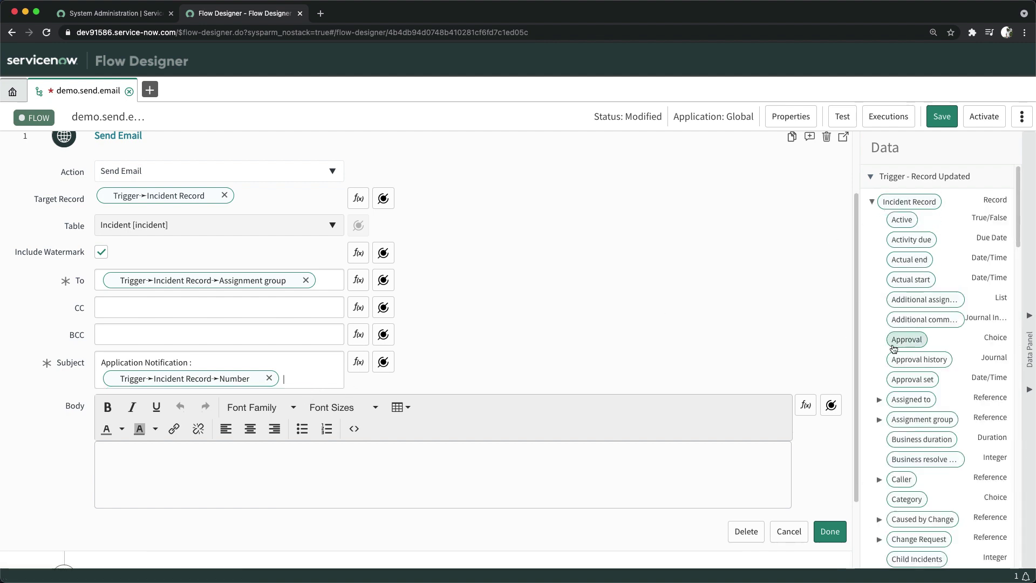
scroll(894, 348, "down", 8)
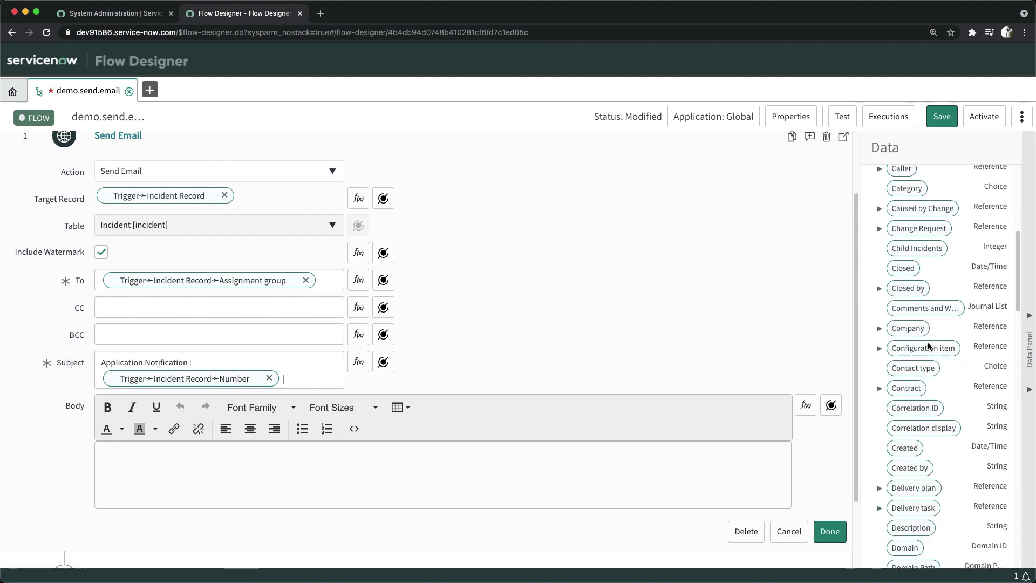
scroll(927, 342, "down", 1)
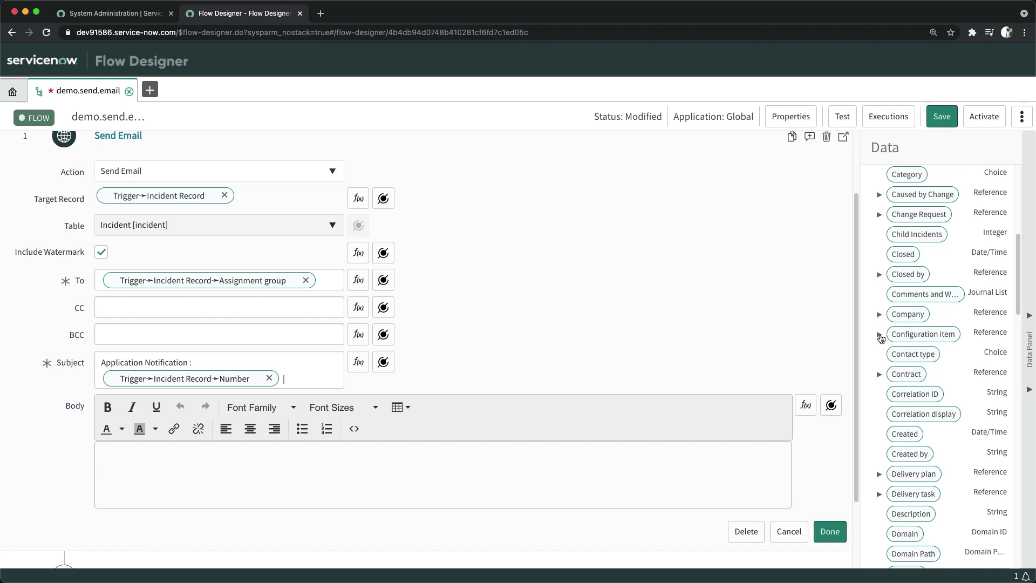
left_click(887, 335)
left_click(887, 335)
left_click(887, 335)
scroll(931, 373, "down", 4)
scroll(930, 372, "down", 8)
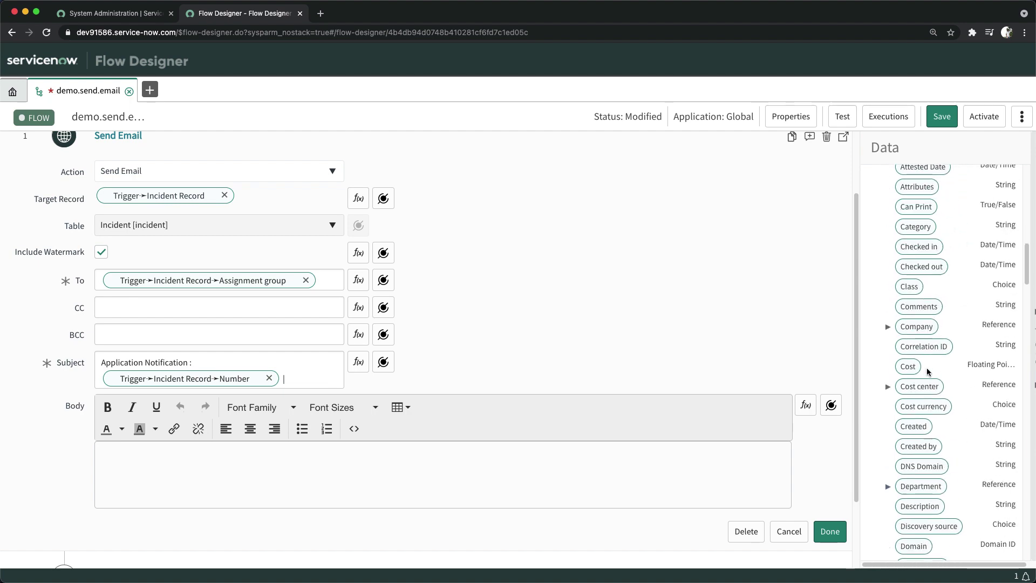
scroll(925, 377, "down", 5)
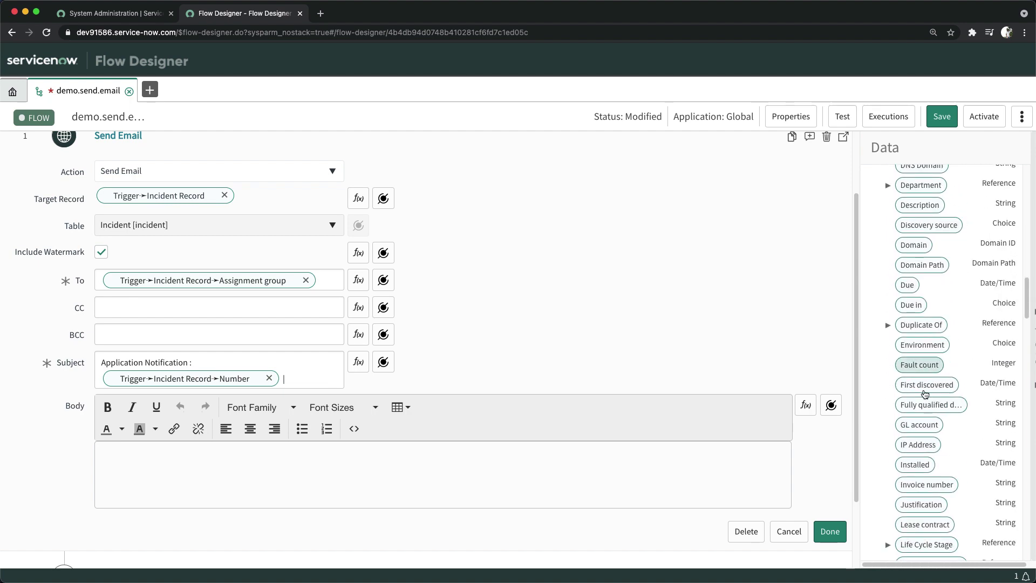
scroll(923, 390, "down", 5)
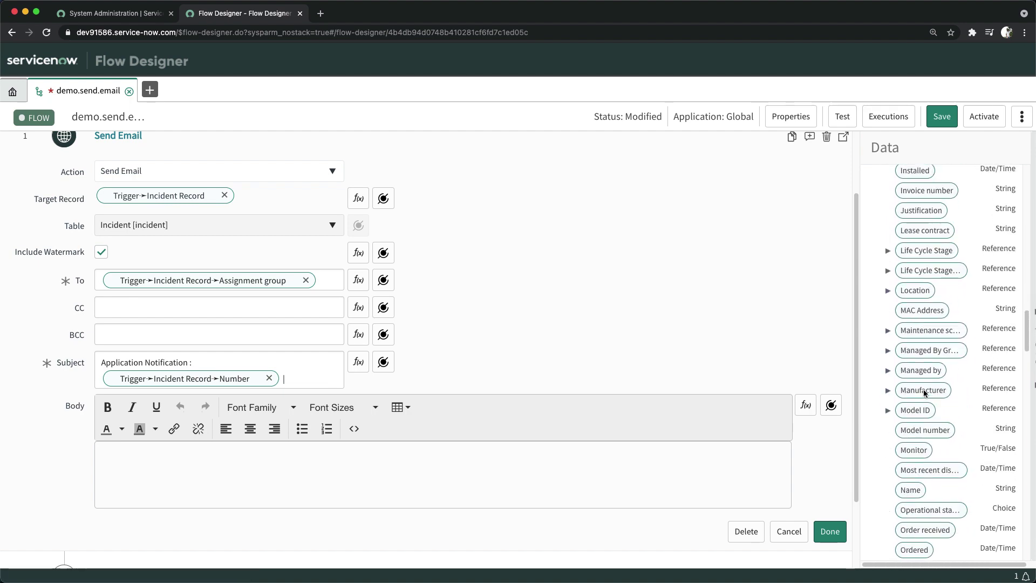
left_click_drag(914, 491, 313, 377)
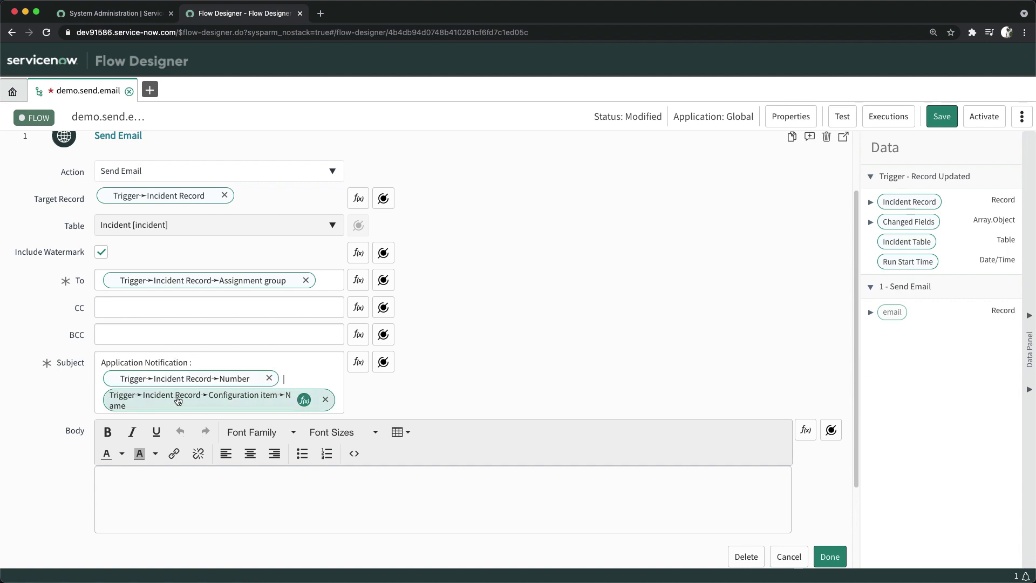
- Begin the email body with "Hi" followed by the Name of the trigger Incident Record's Assignment group
scroll(574, 532, "down", 3)
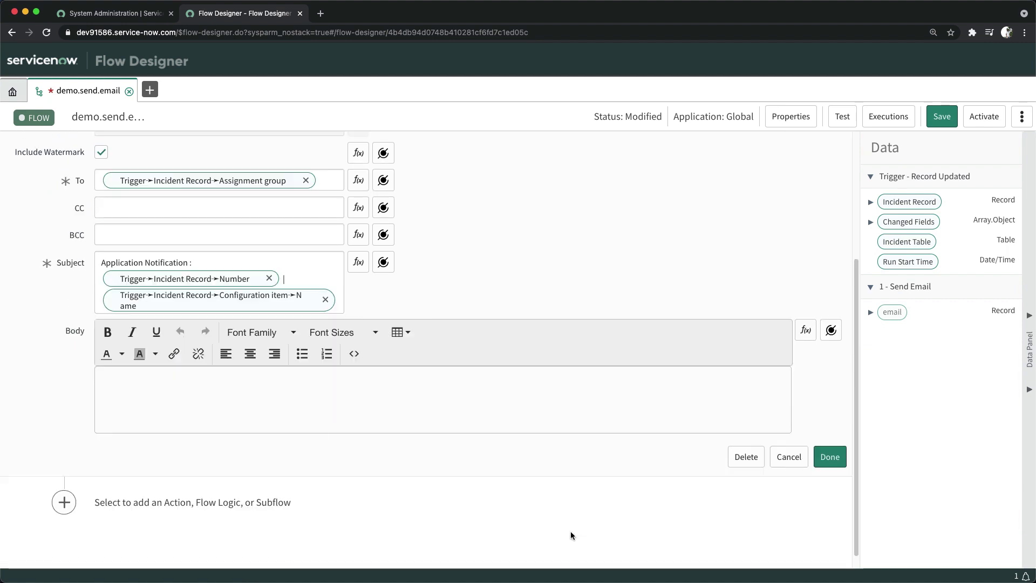
left_click(244, 380)
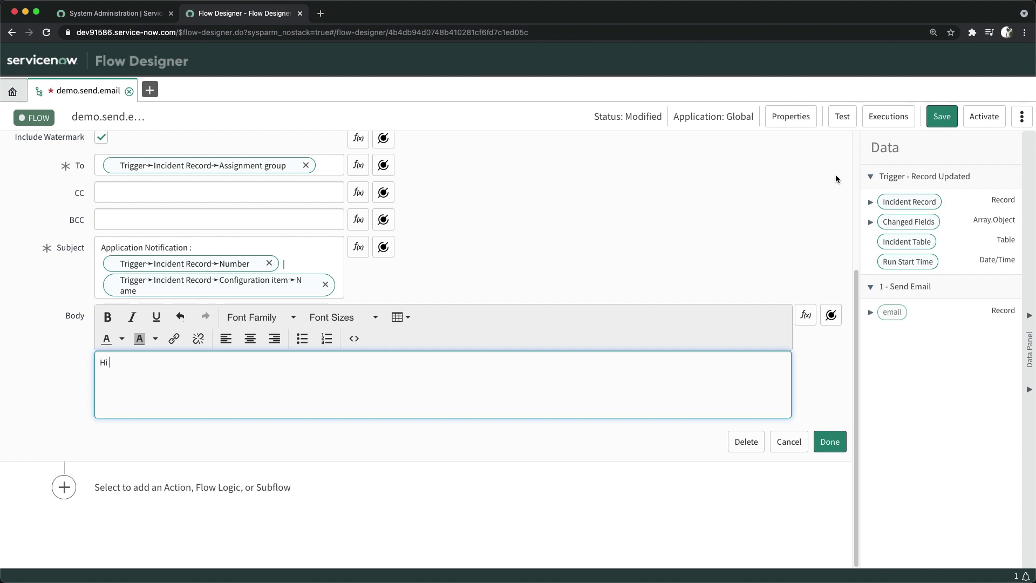
left_click(871, 204)
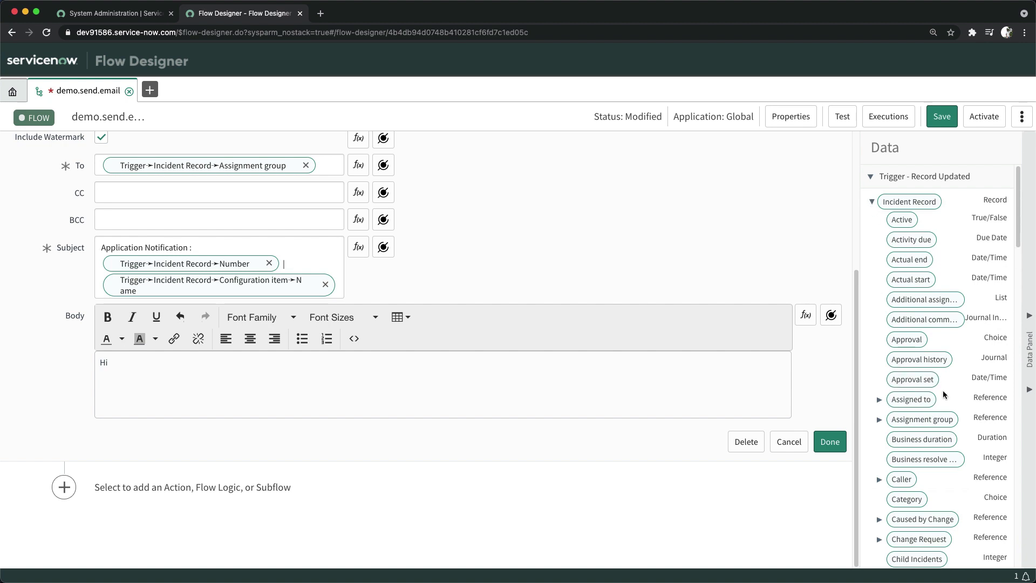
scroll(885, 383, "down", 2)
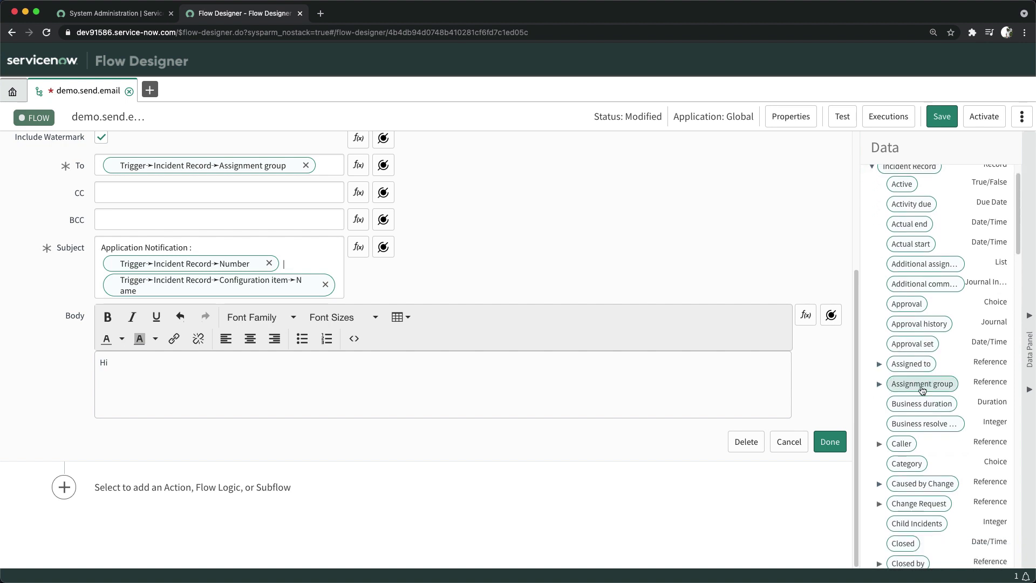
left_click(910, 384)
scroll(907, 403, "down", 10)
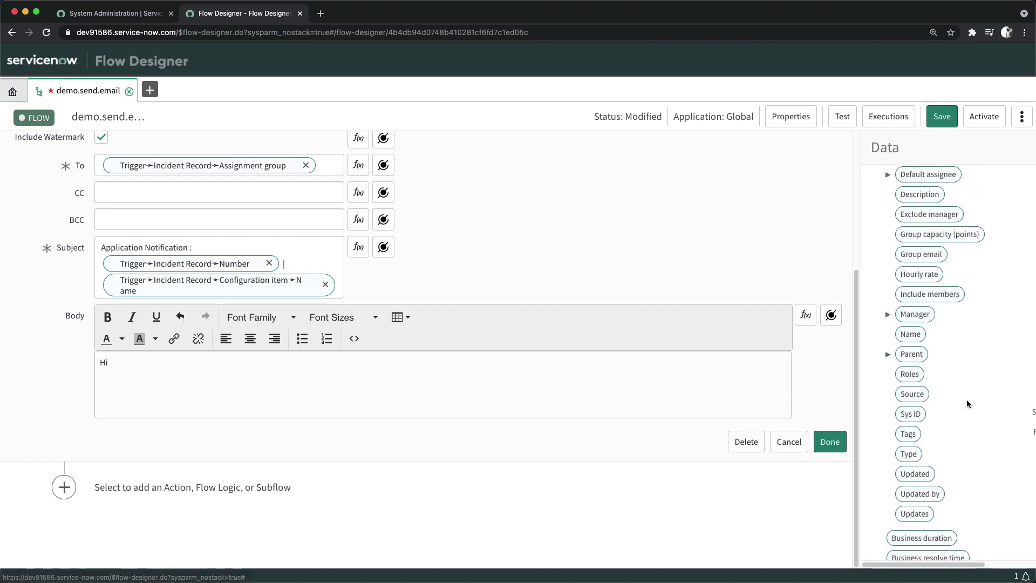
scroll(933, 415, "down", 7)
scroll(933, 415, "up", 16)
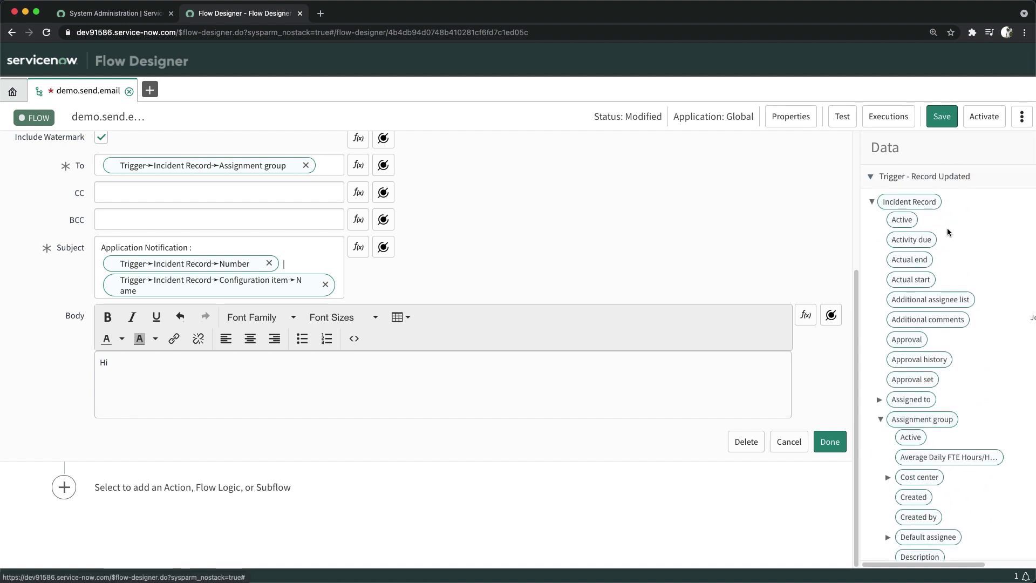
scroll(920, 384, "down", 2)
scroll(918, 410, "down", 2)
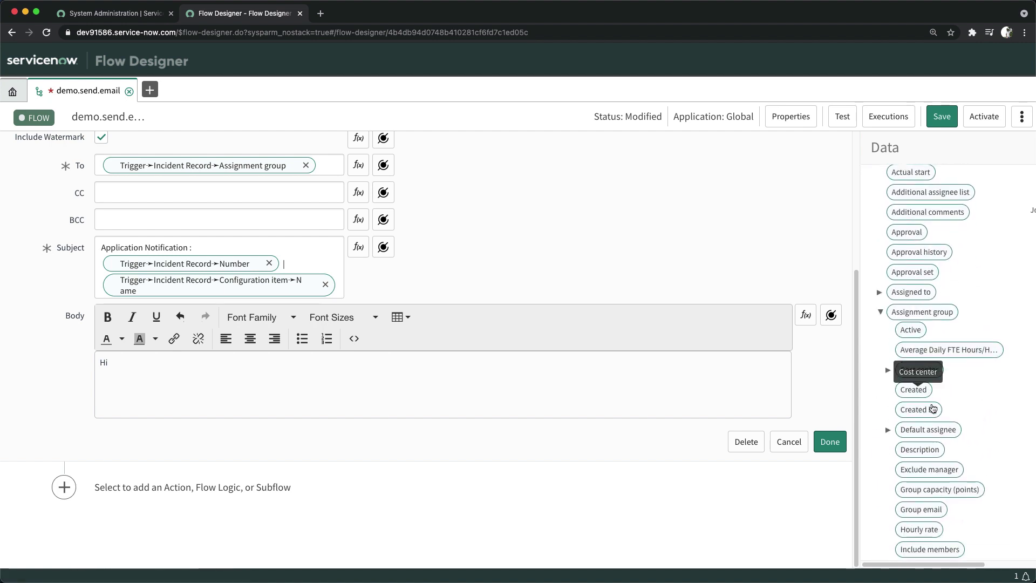
scroll(923, 470, "down", 2)
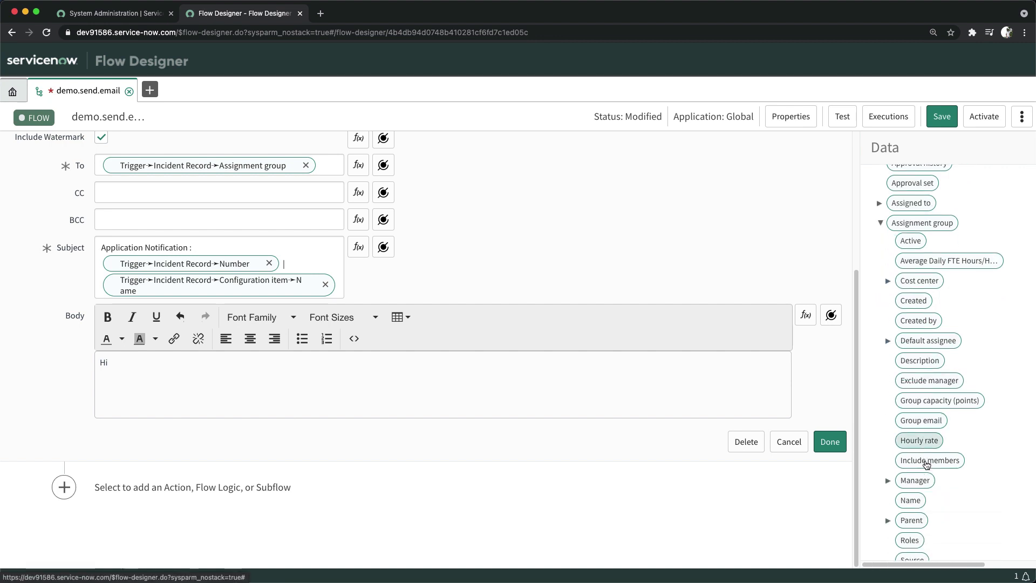
left_click_drag(911, 489, 147, 365)
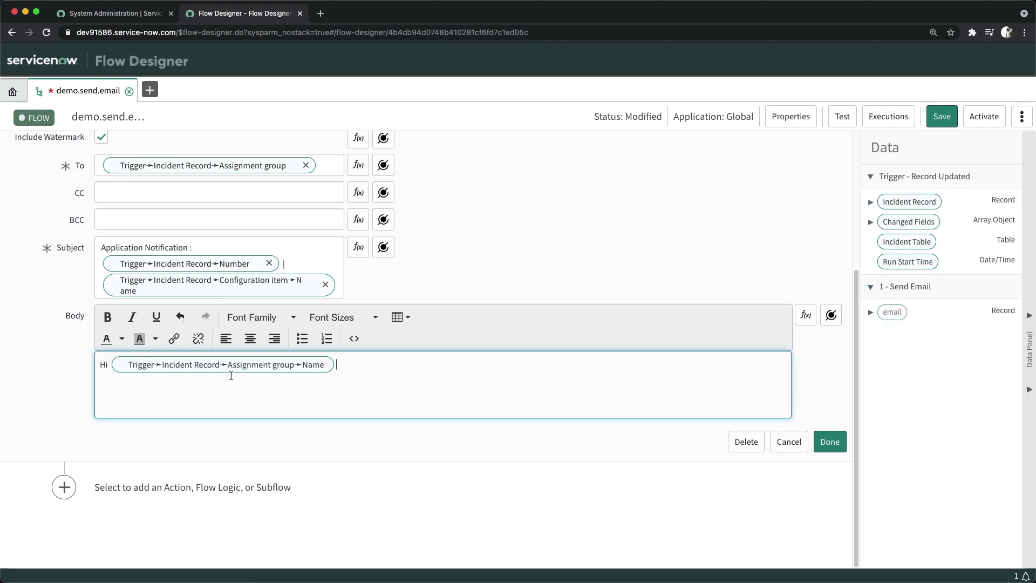
- Complete the email body with a comma after the greeting, the line "This is app notification." and the closing lines "Thanks" and "ServiceNow"
type(", ")
type("This is app notification.")
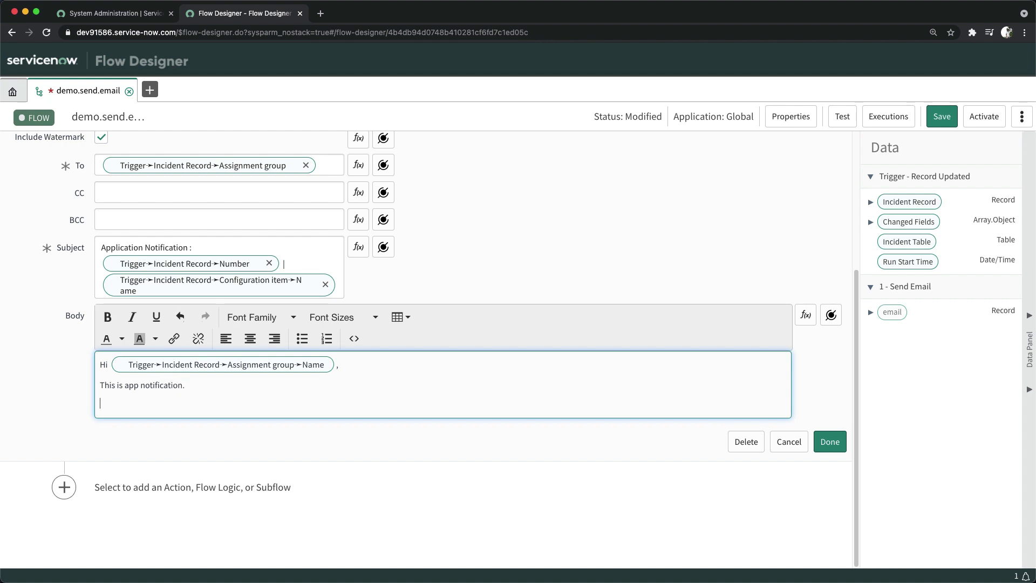
key("Return")
key("Return")
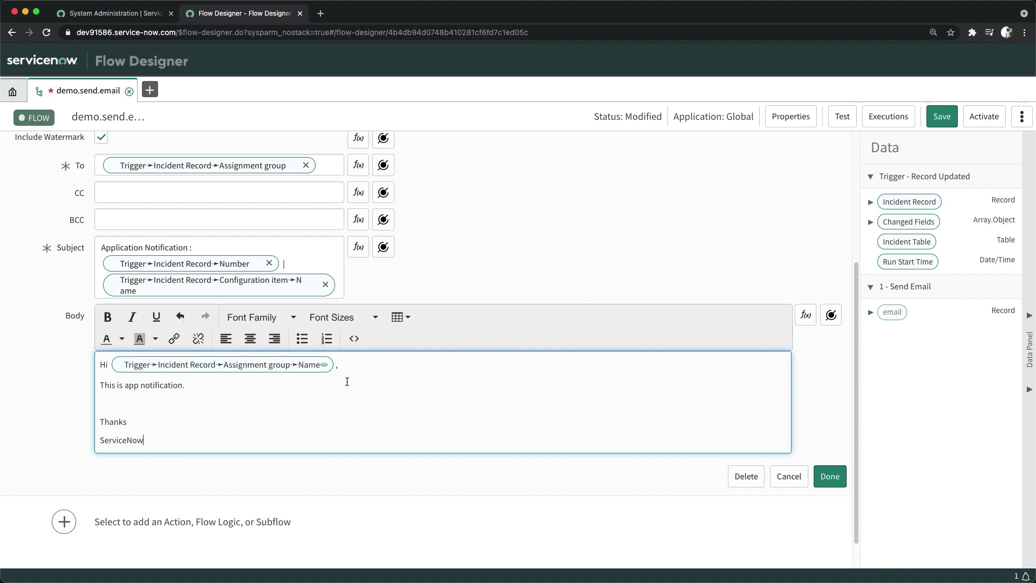
- Review the Send Email action's fields and finish configuring the action
scroll(659, 390, "down", 1)
scroll(659, 390, "up", 2)
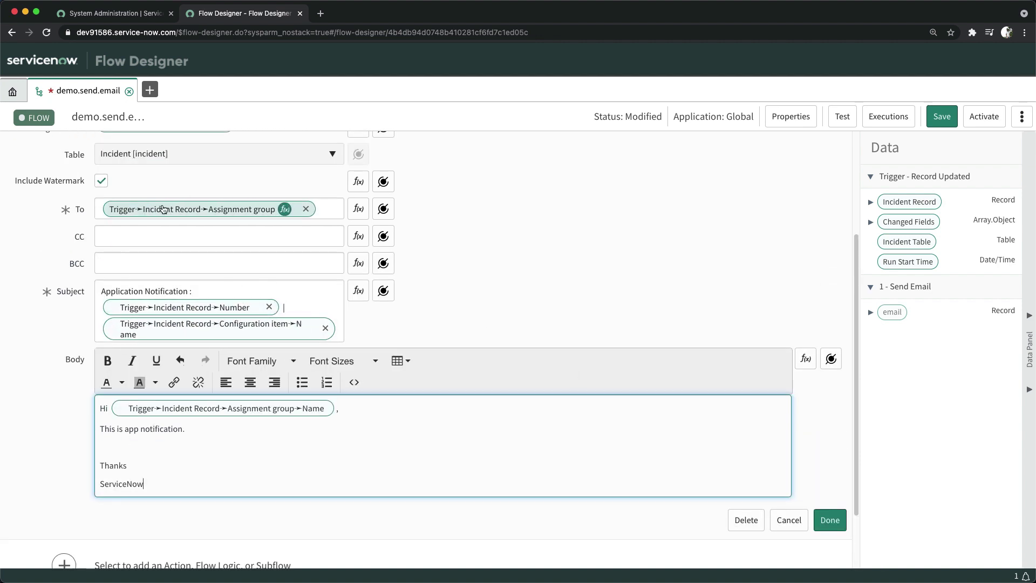
scroll(170, 340, "down", 2)
scroll(170, 339, "up", 5)
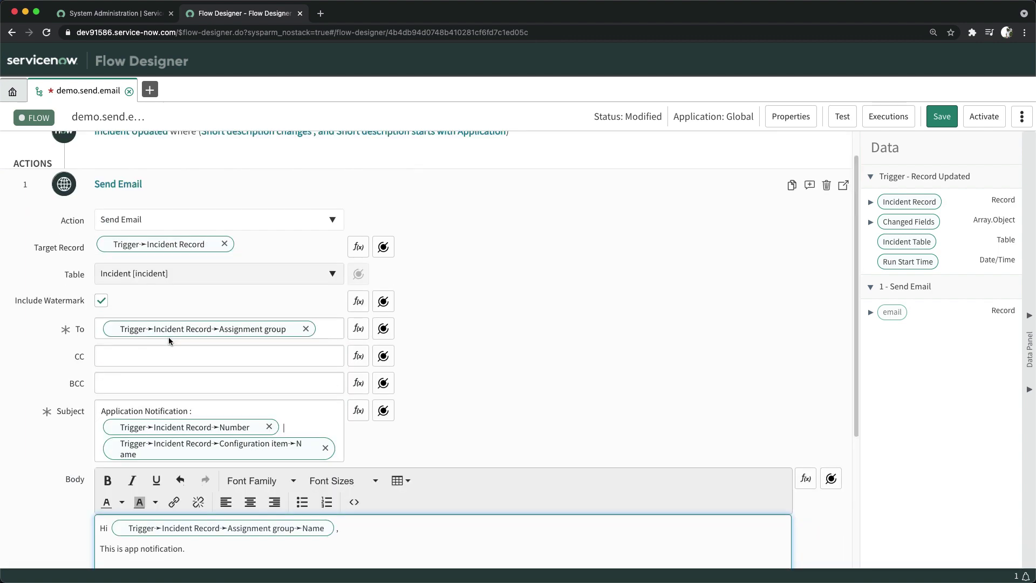
scroll(581, 362, "down", 5)
left_click(827, 440)
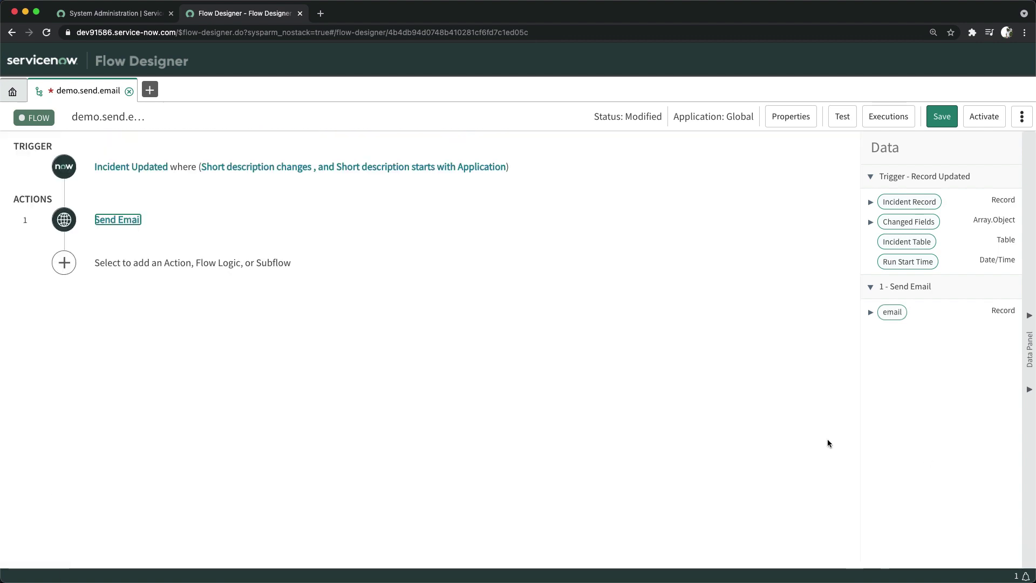
- Save the demo.send.email flow and activate it
left_click(942, 119)
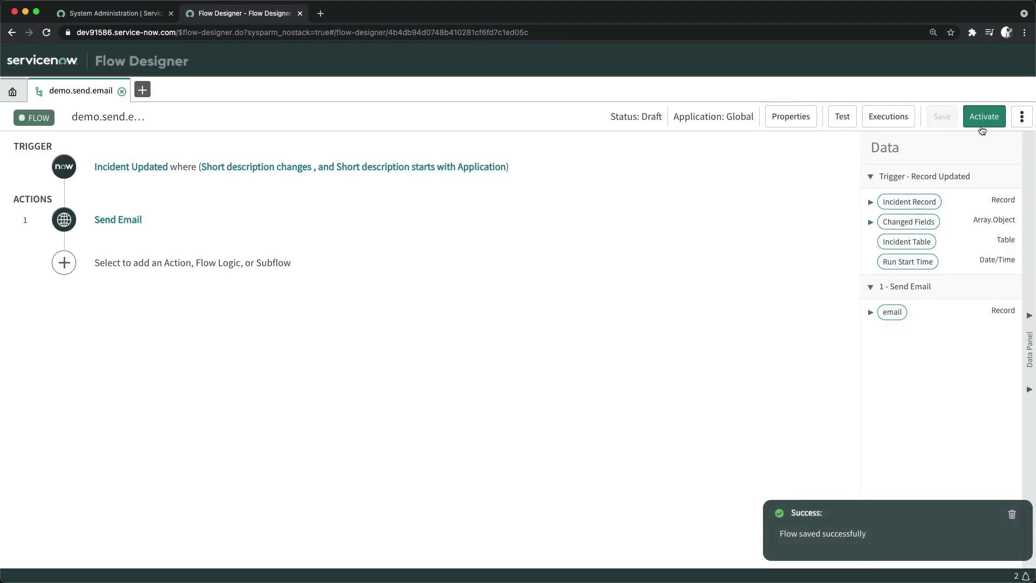
left_click(973, 126)
left_click(569, 181)
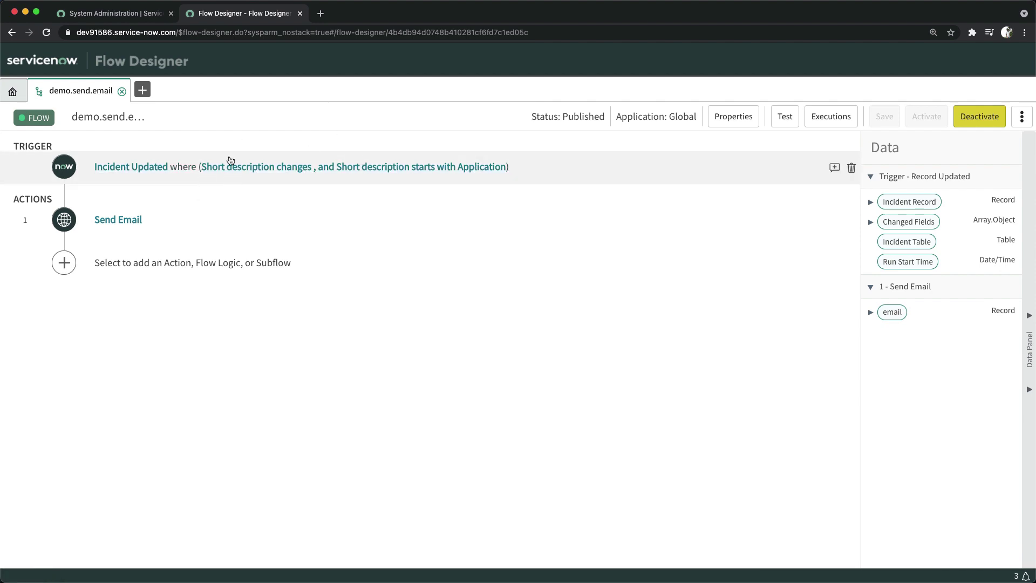
- Find the Service Desk Incidents list in the navigator and open incident INC0009005
left_click(118, 14)
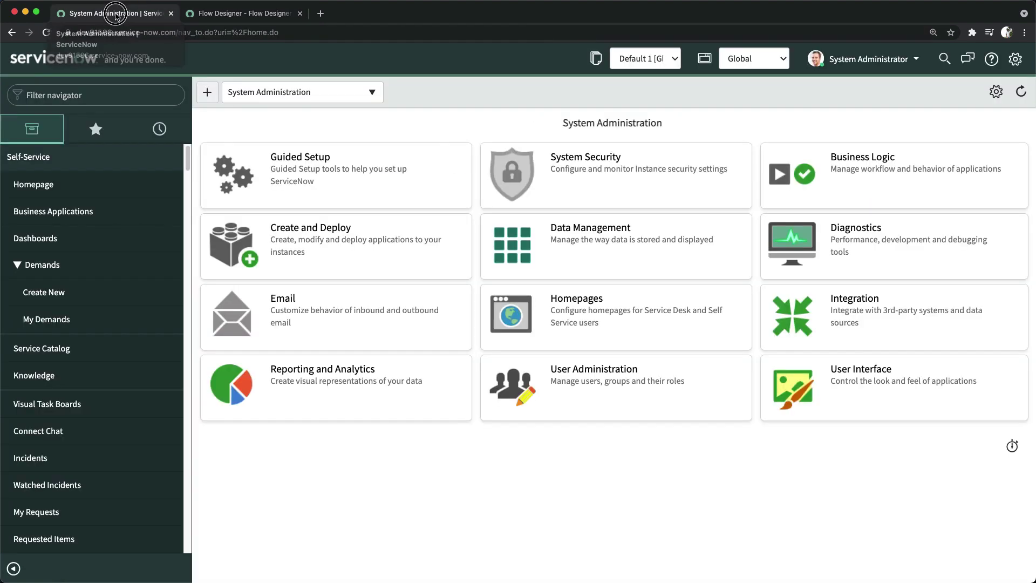
left_click(220, 15)
left_click(120, 13)
left_click(264, 16)
left_click(98, 15)
left_click(107, 98)
type("in")
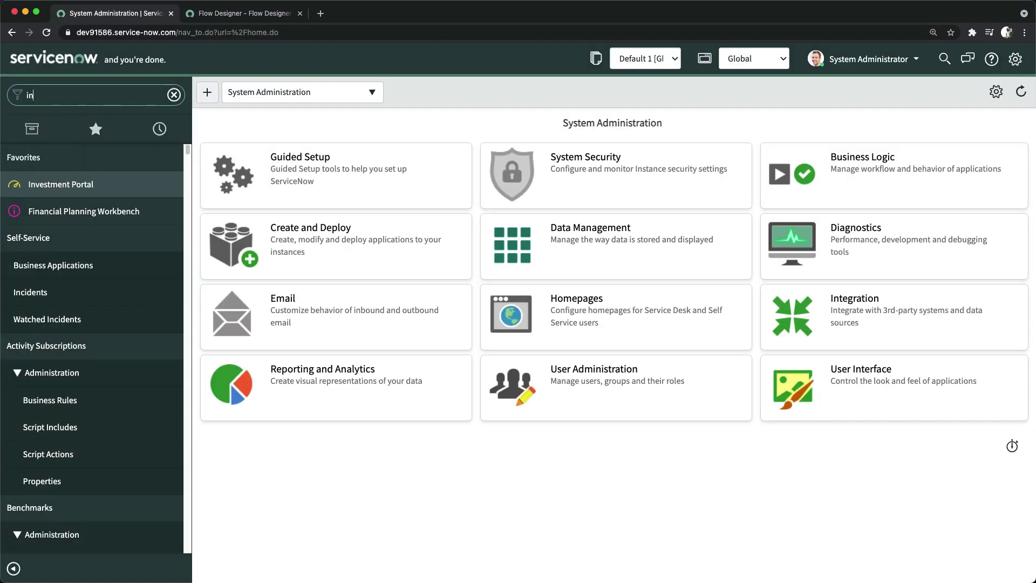
type("cidents")
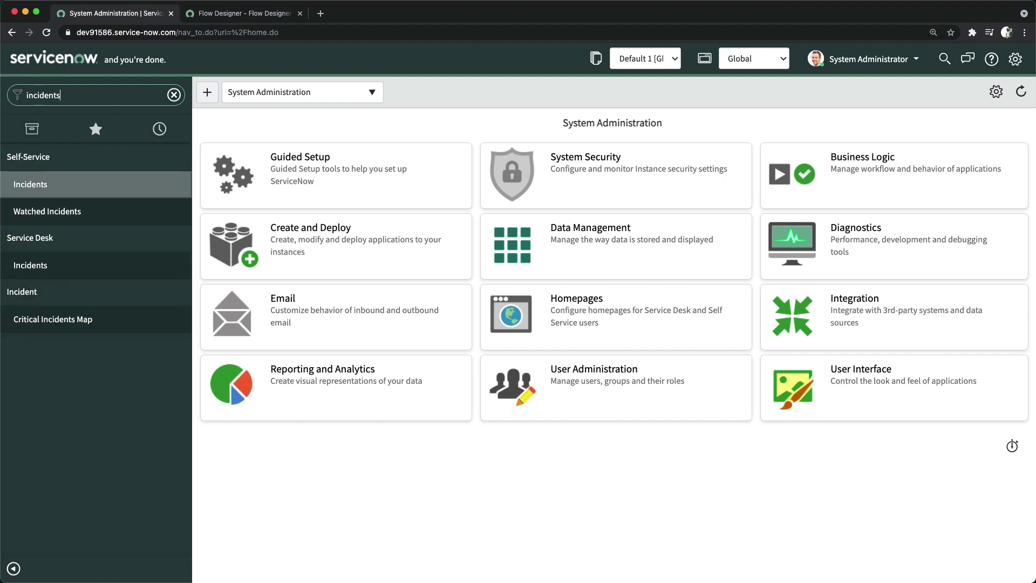
left_click(33, 271)
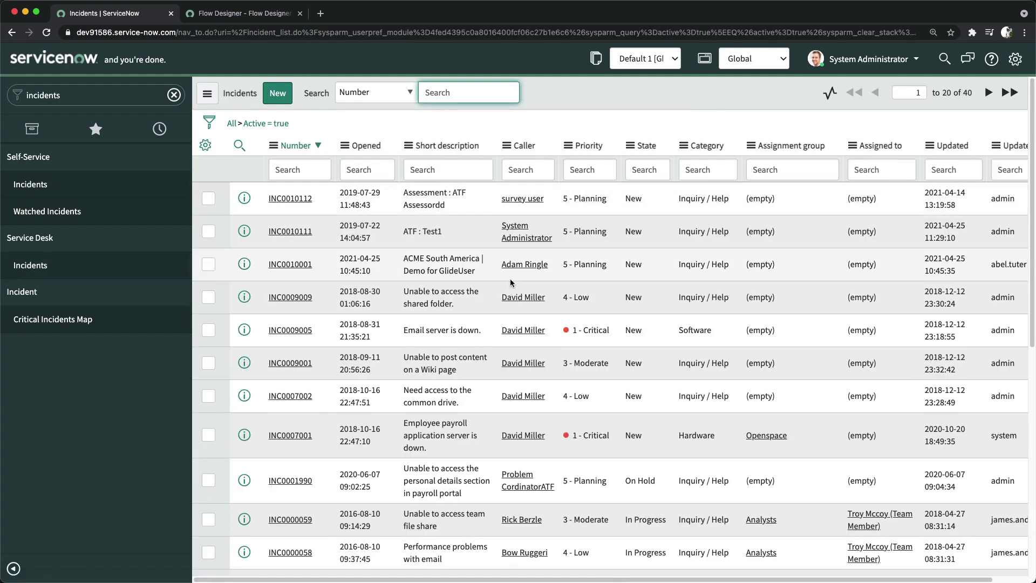
left_click(297, 331)
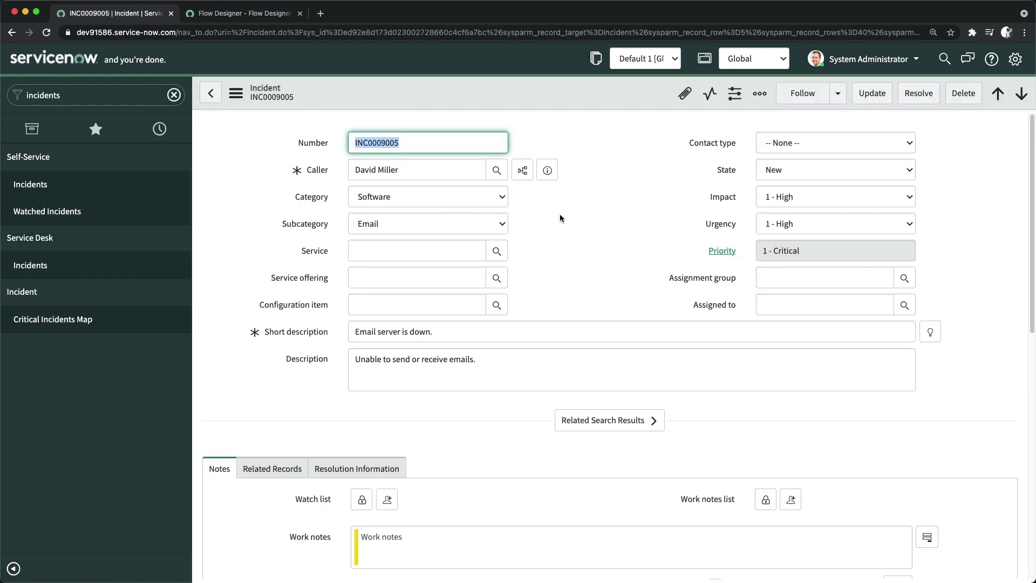
- Look up and select Email as the incident's Configuration item
left_click(491, 307)
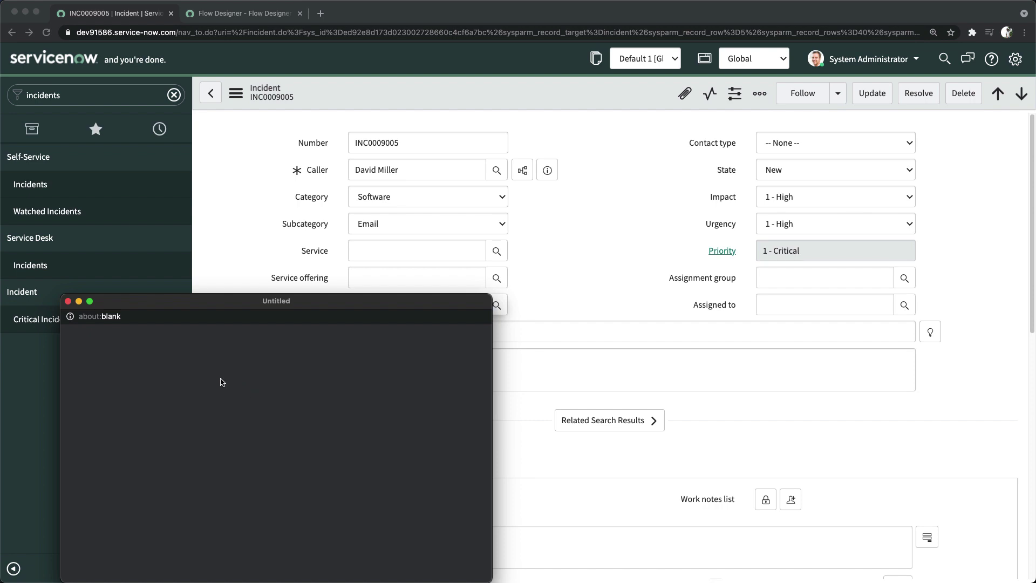
left_click_drag(216, 296, 405, 169)
left_click(340, 303)
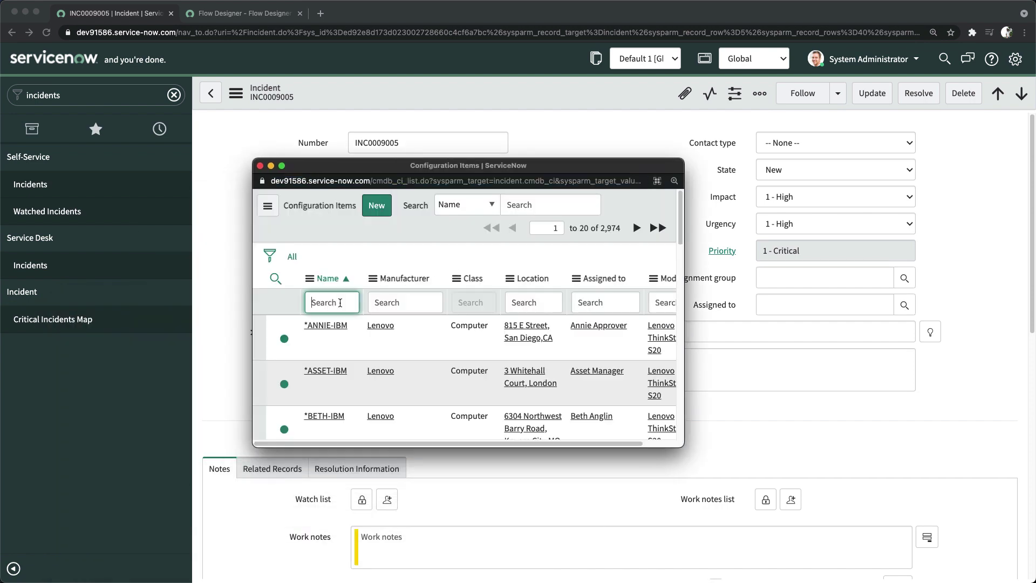
type("*")
key("Return")
left_click(316, 326)
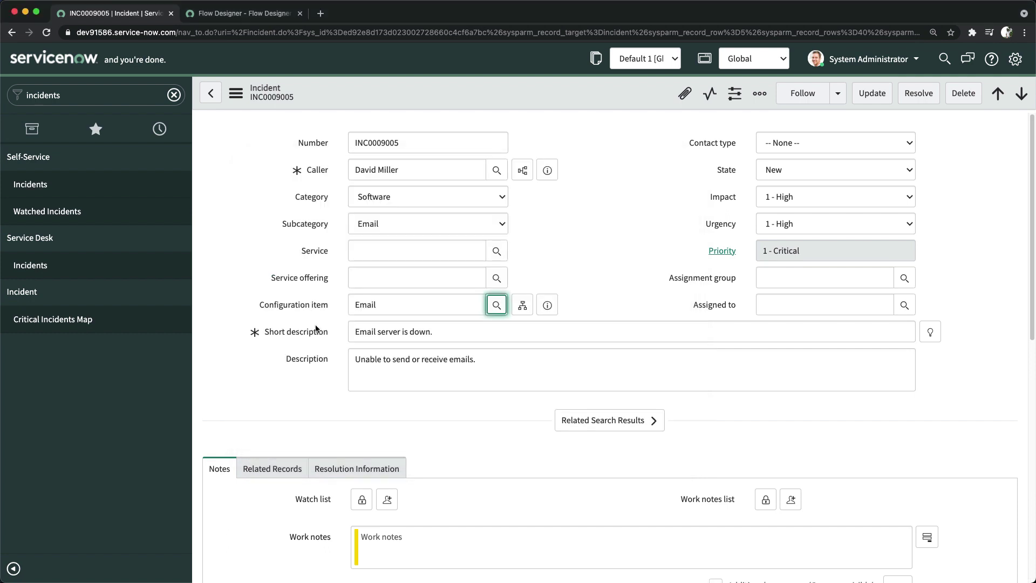
- Set the incident's Assignment group to Application Development and save the record
left_click(905, 278)
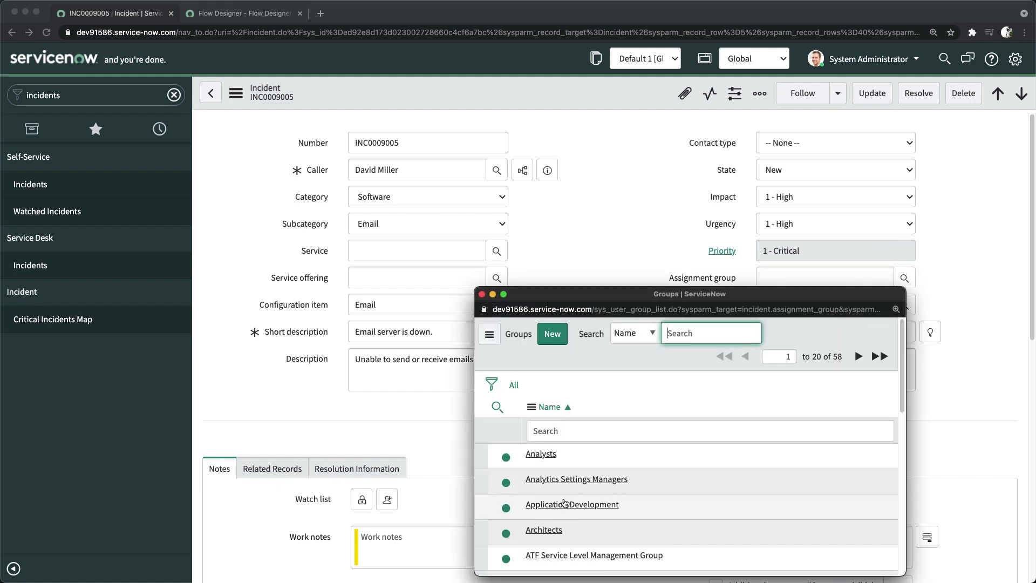
left_click(564, 504)
right_click(570, 96)
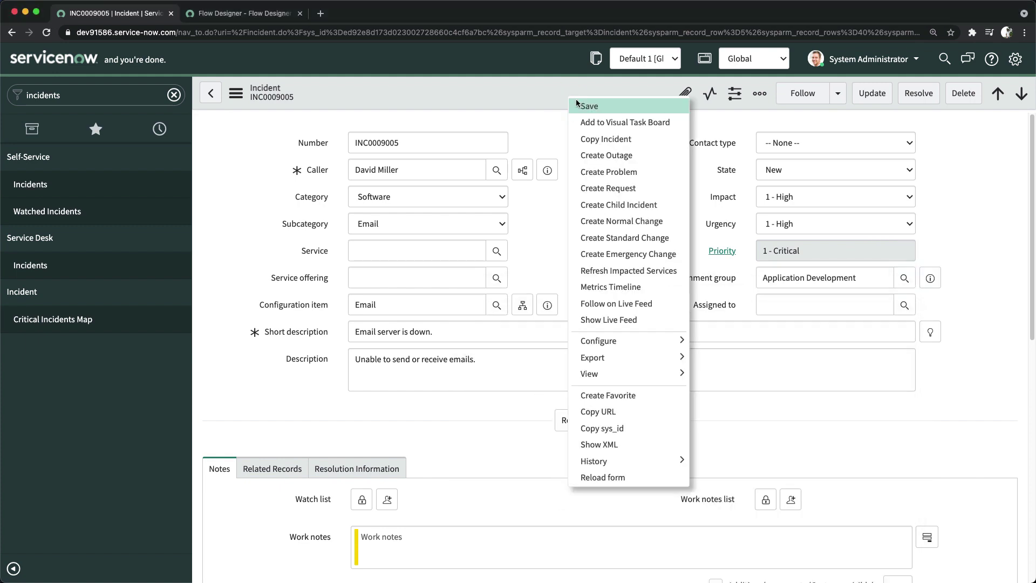
left_click(591, 105)
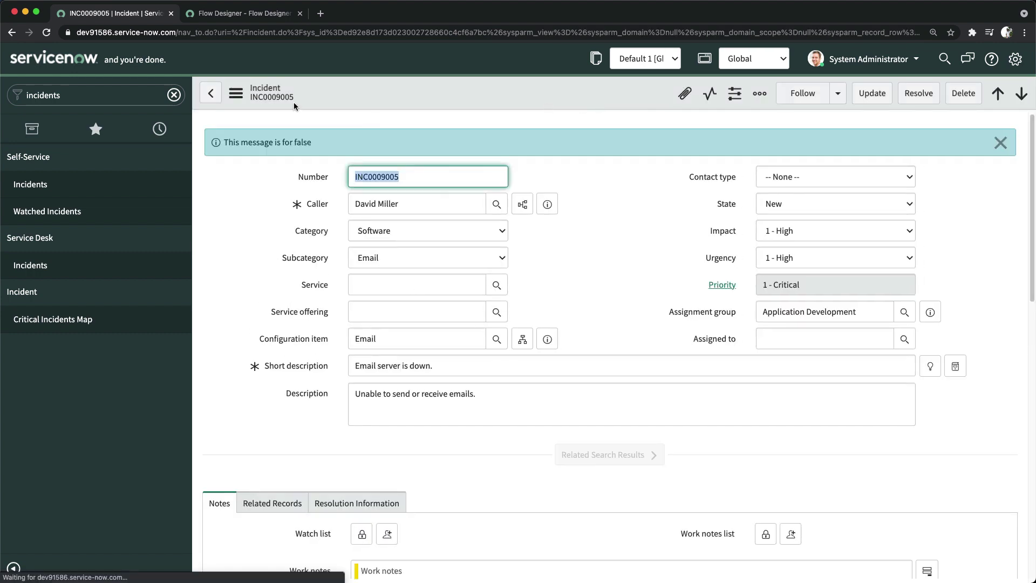
- Check the executions list of the demo.send.email flow and return to the incident
left_click(267, 15)
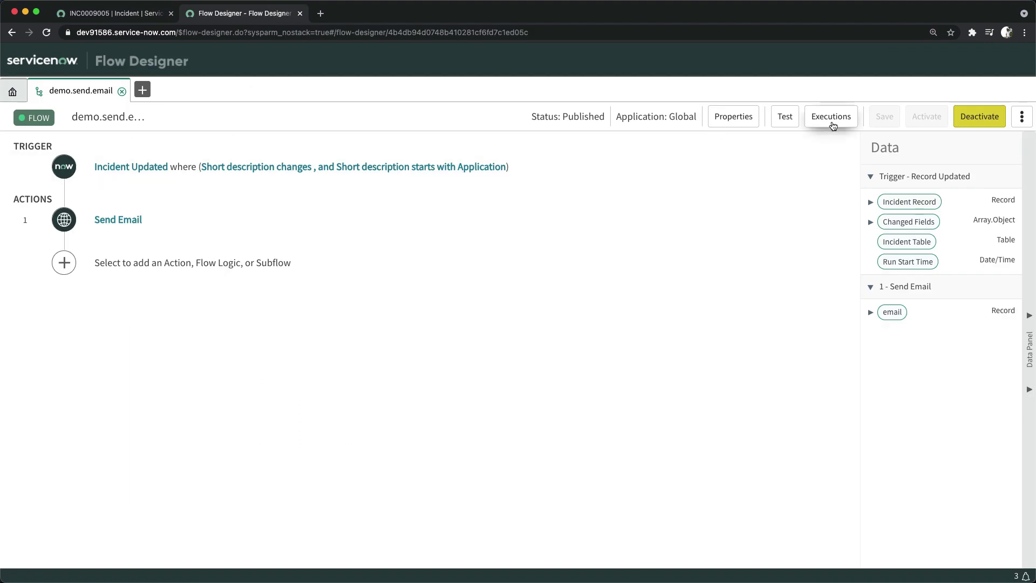
left_click(831, 118)
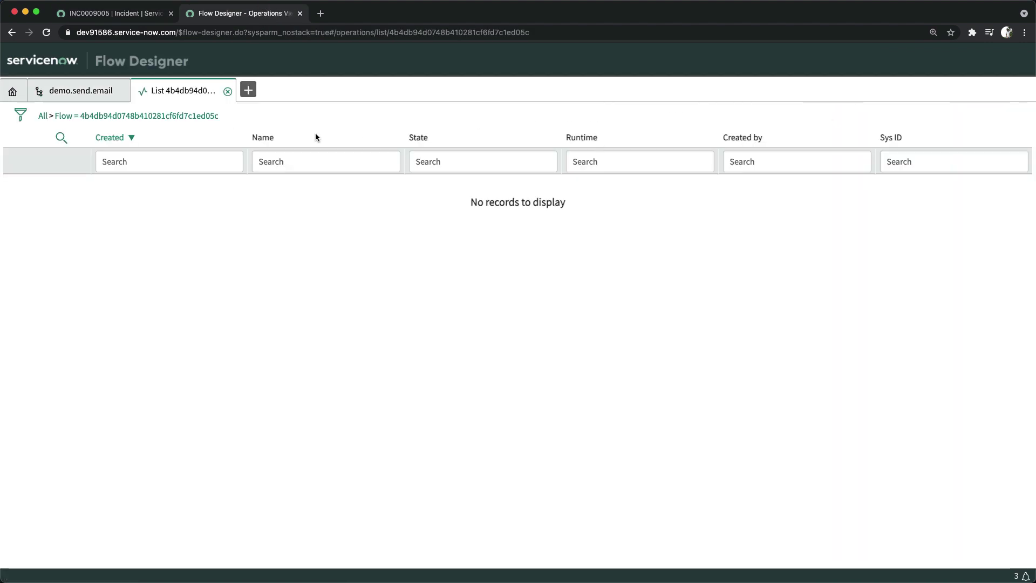
left_click(127, 12)
- Prefix the incident's Short description with "Application : " and save the record
left_click(353, 365)
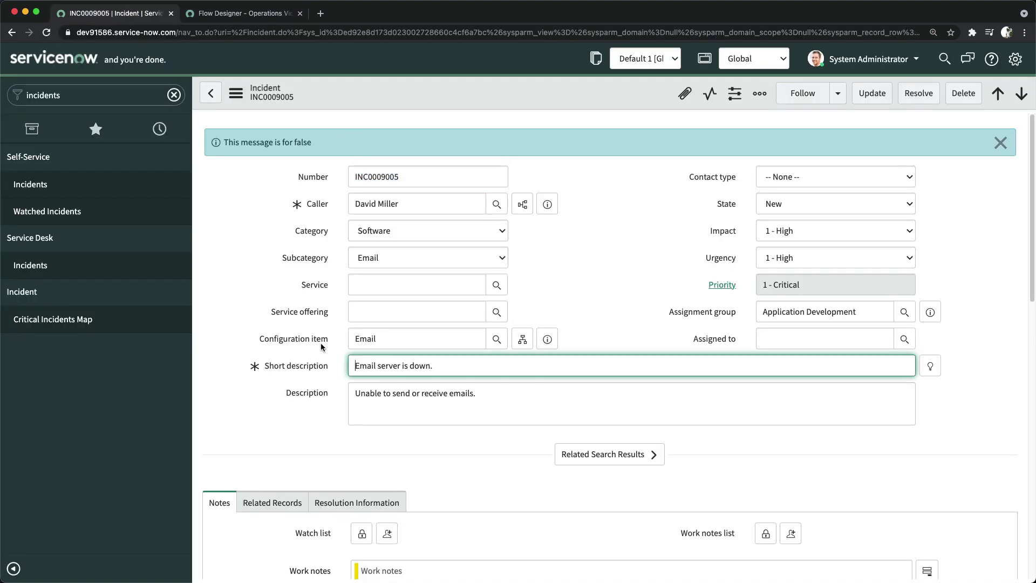
type("Application :")
right_click(566, 102)
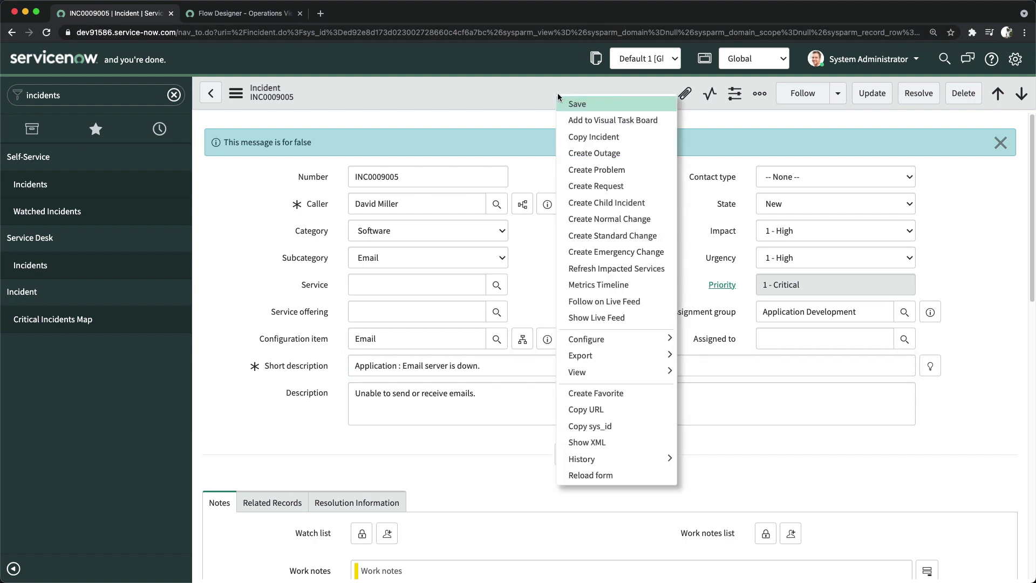
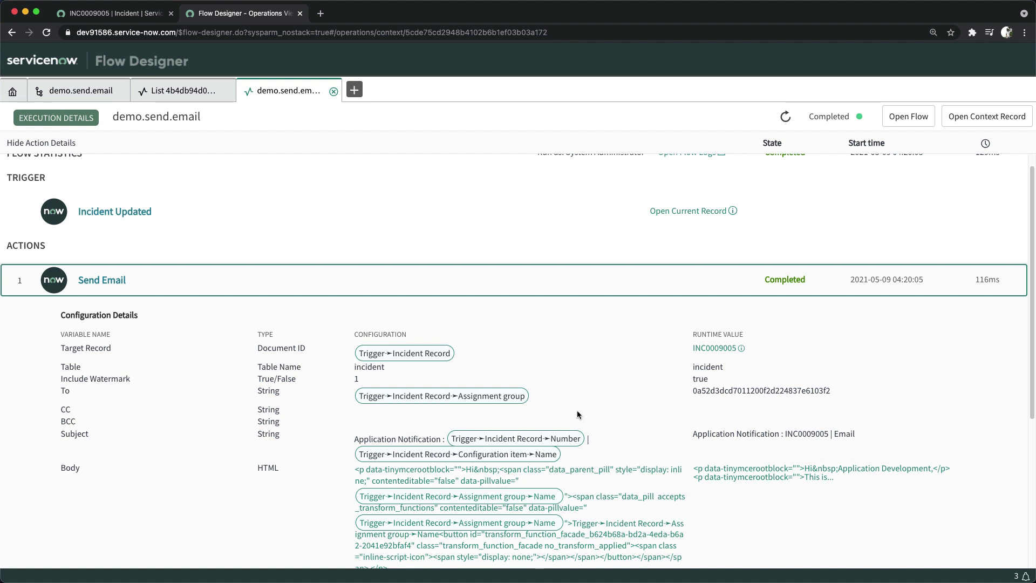
- Review the flow run's execution details, including the Send Email configuration and runtime values, against the flow definition
scroll(180, 281, "down", 5)
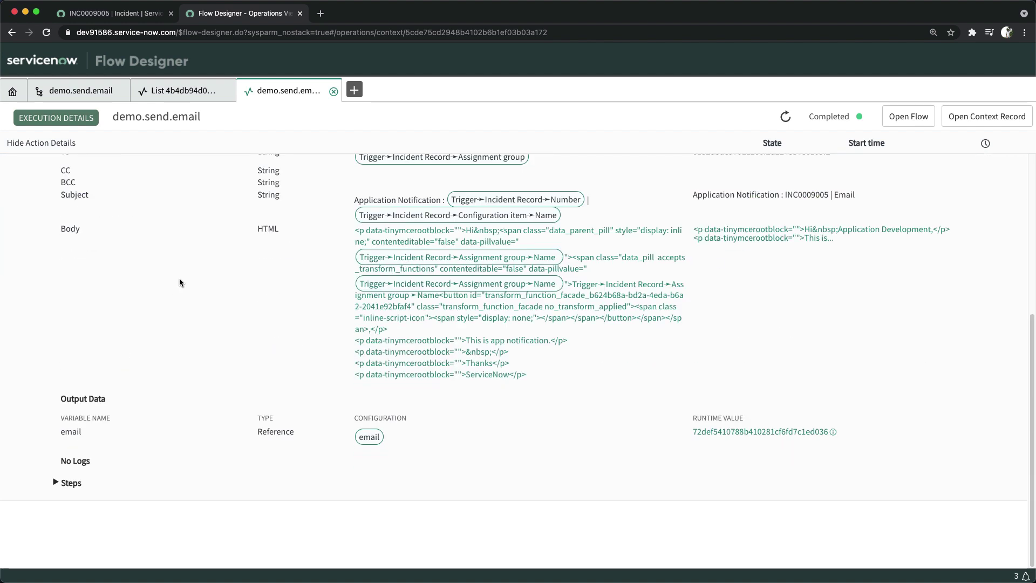
scroll(174, 320, "up", 5)
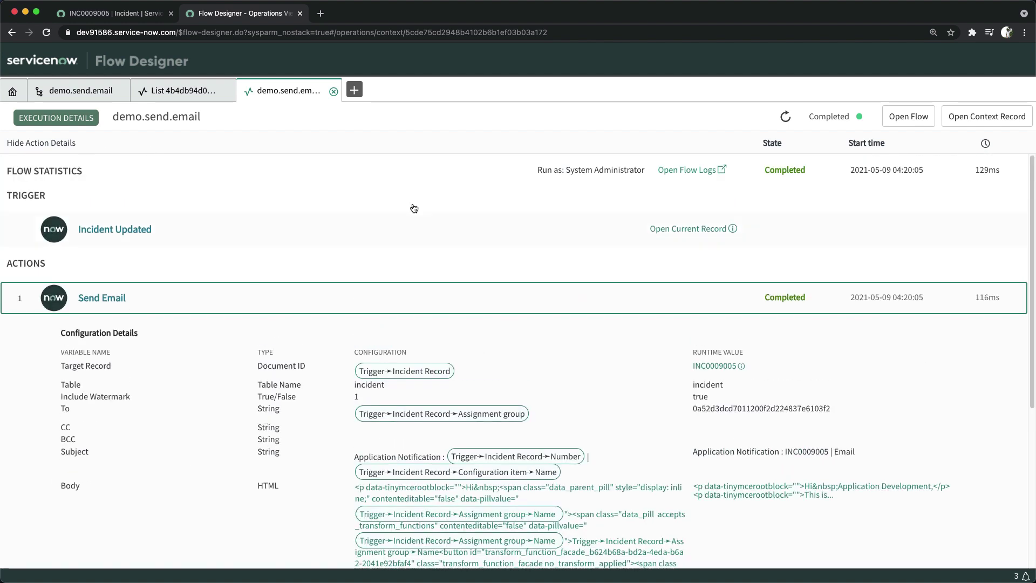
left_click(87, 91)
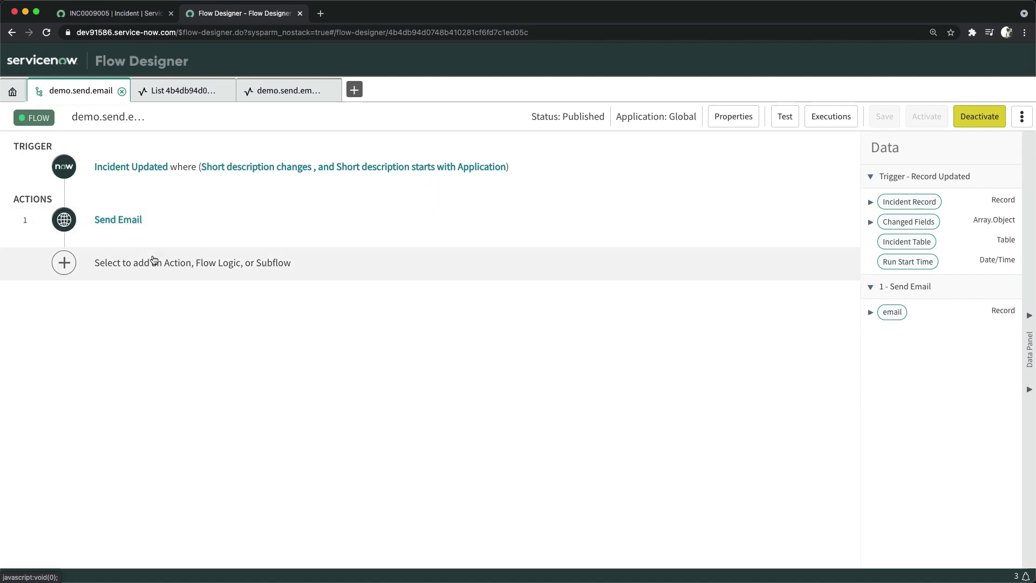
left_click(272, 91)
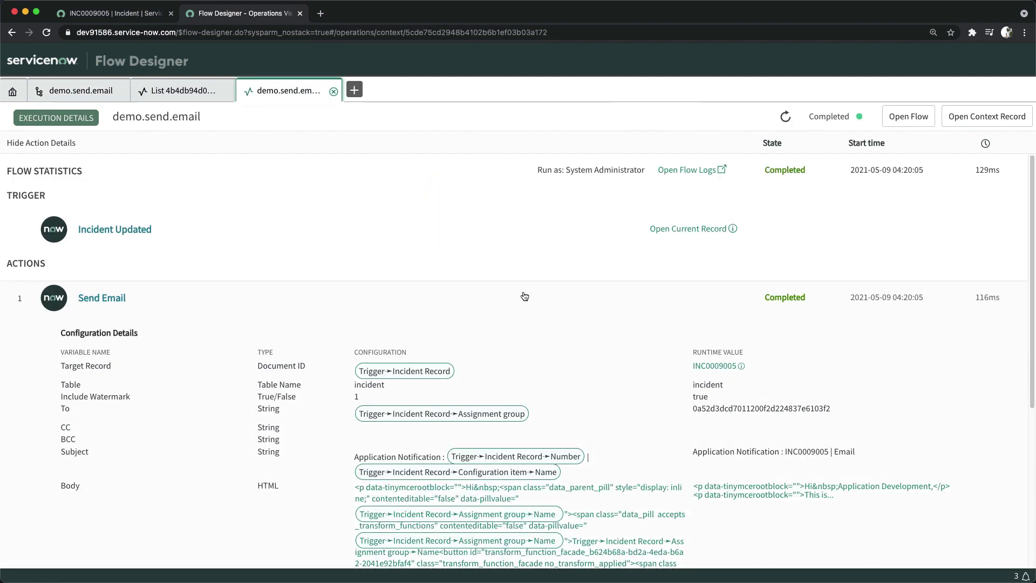
scroll(487, 459, "down", 5)
scroll(487, 458, "up", 5)
- Open the Emails list under System Logs and sort it by Created, newest first
left_click(109, 15)
double_click(70, 96)
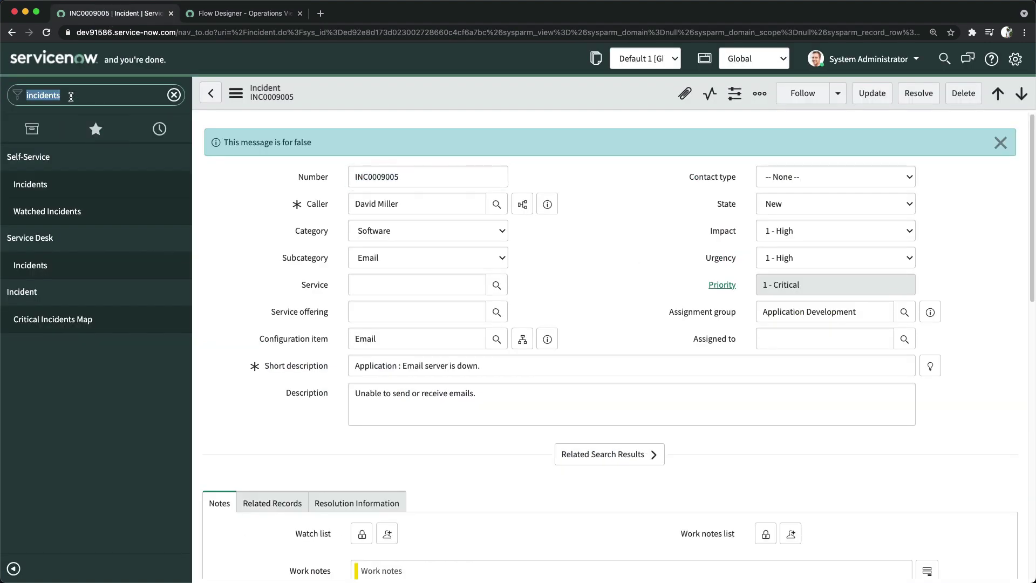
type("emails")
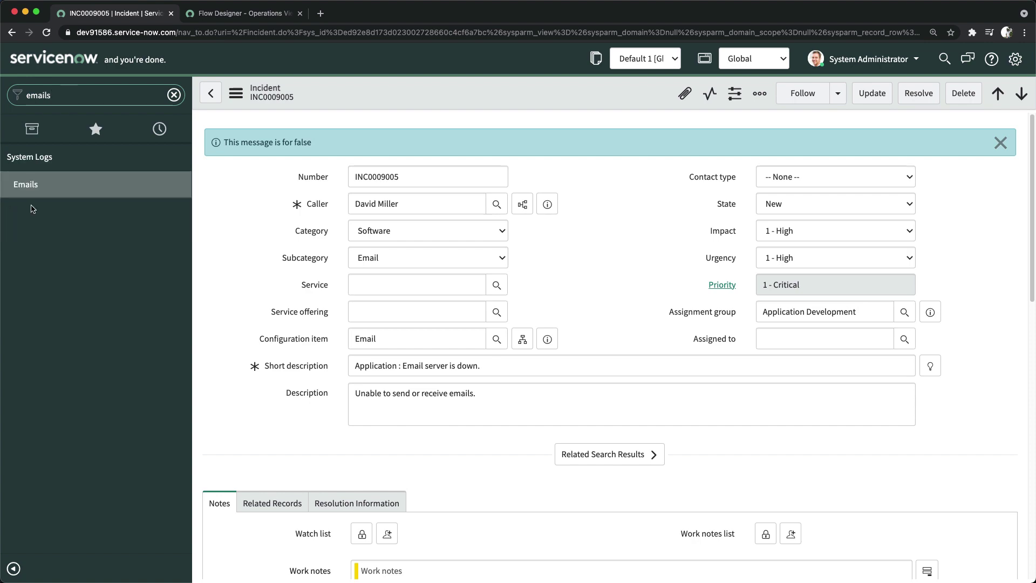
left_click(27, 186)
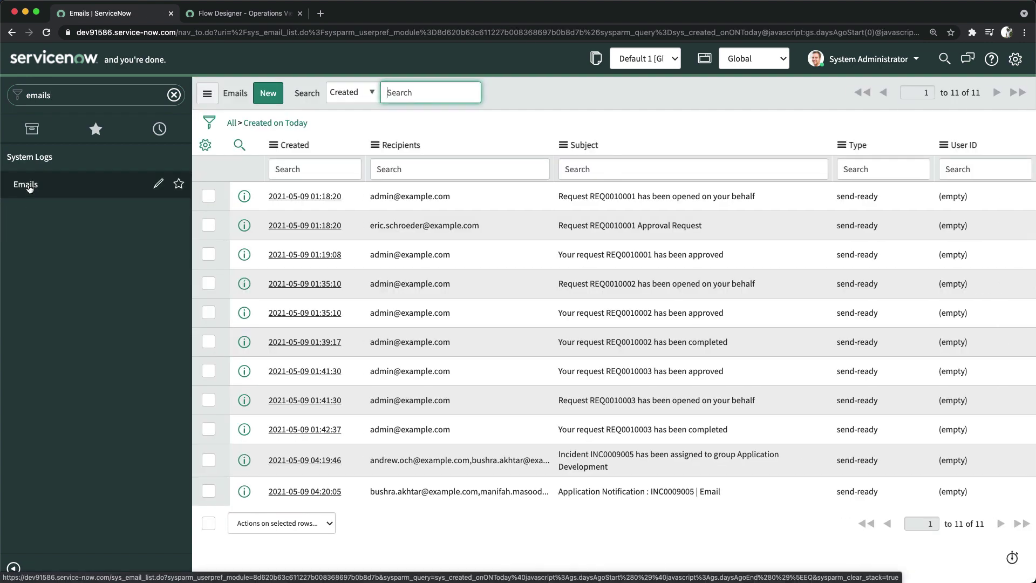
left_click(300, 146)
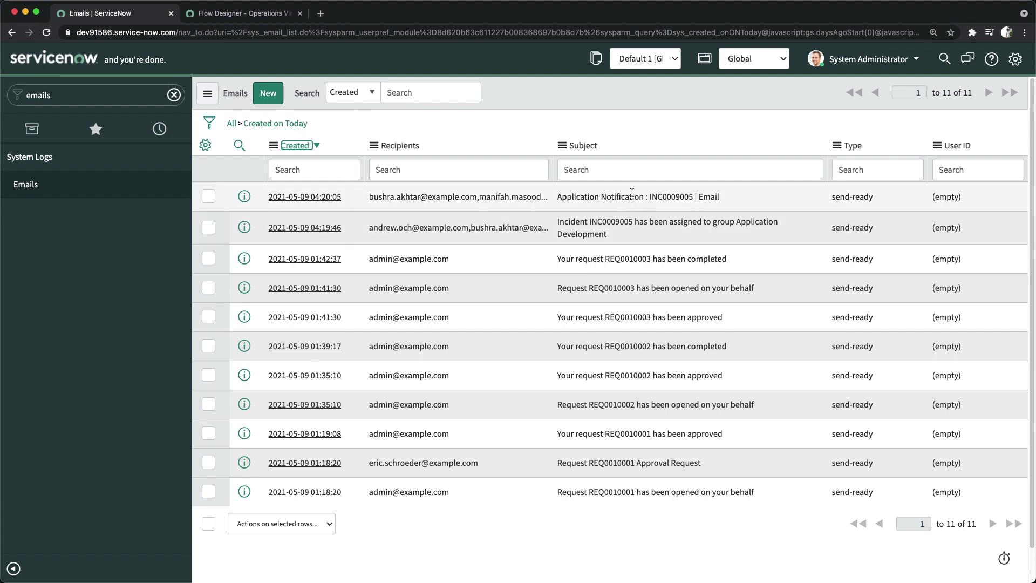
- Open the "Application Notification : INC0009005 | Email" record and preview its HTML body
left_click(291, 198)
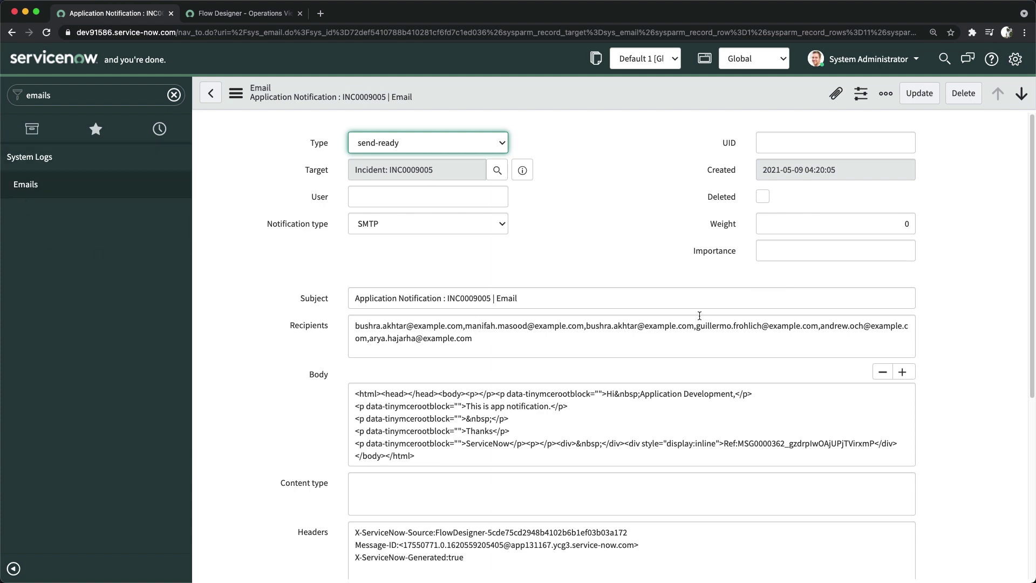
scroll(272, 387, "down", 5)
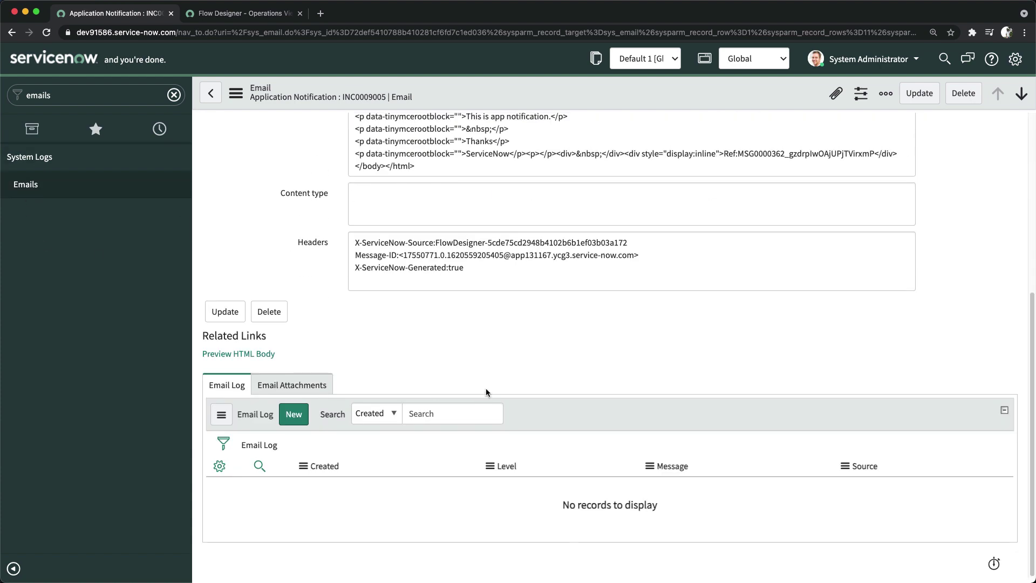
left_click(239, 355)
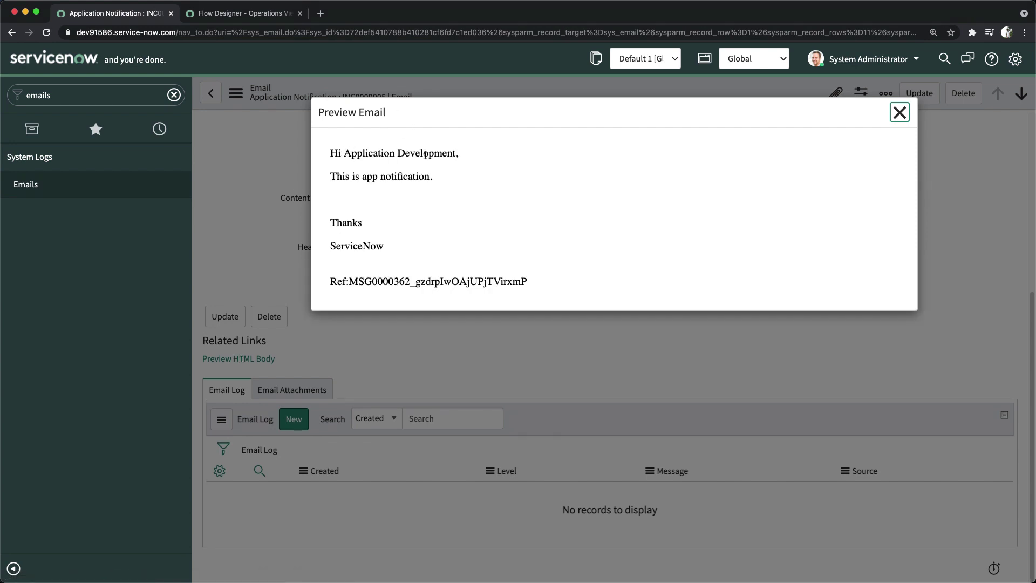
- Check the greeting, message, closing lines and reference in the email preview, and close the preview
left_click(353, 154)
left_click_drag(353, 153, 458, 155)
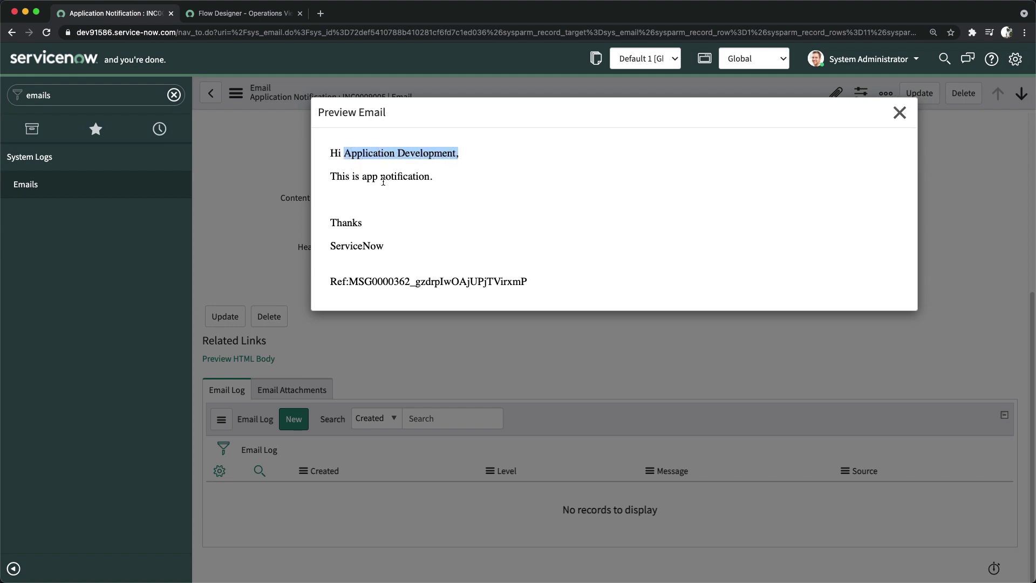
left_click(427, 176)
left_click_drag(566, 292, 323, 282)
left_click_drag(331, 224, 407, 252)
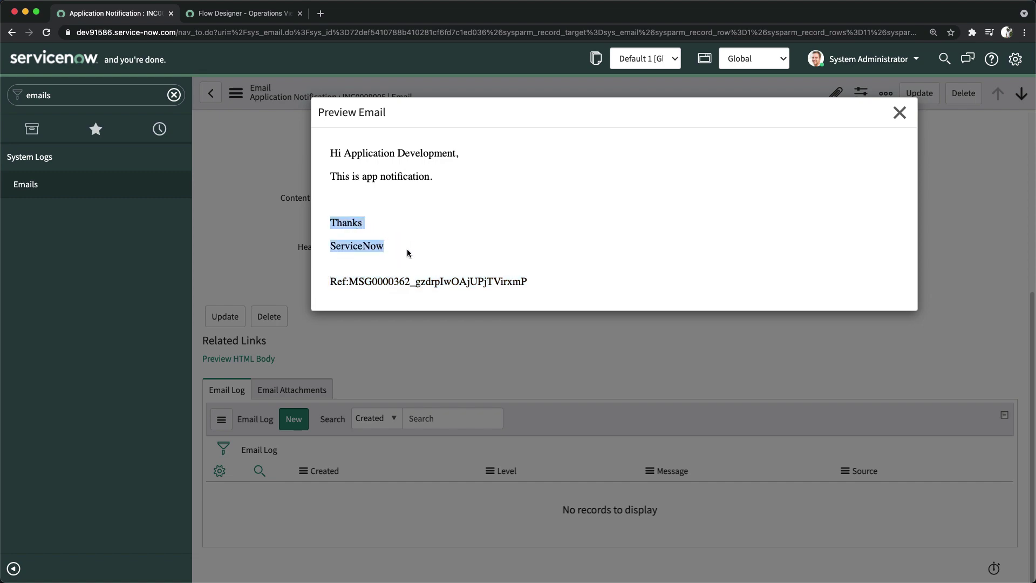
left_click(261, 270)
- Examine the Subject, Recipients, Body and Headers of the email record
scroll(548, 327, "up", 5)
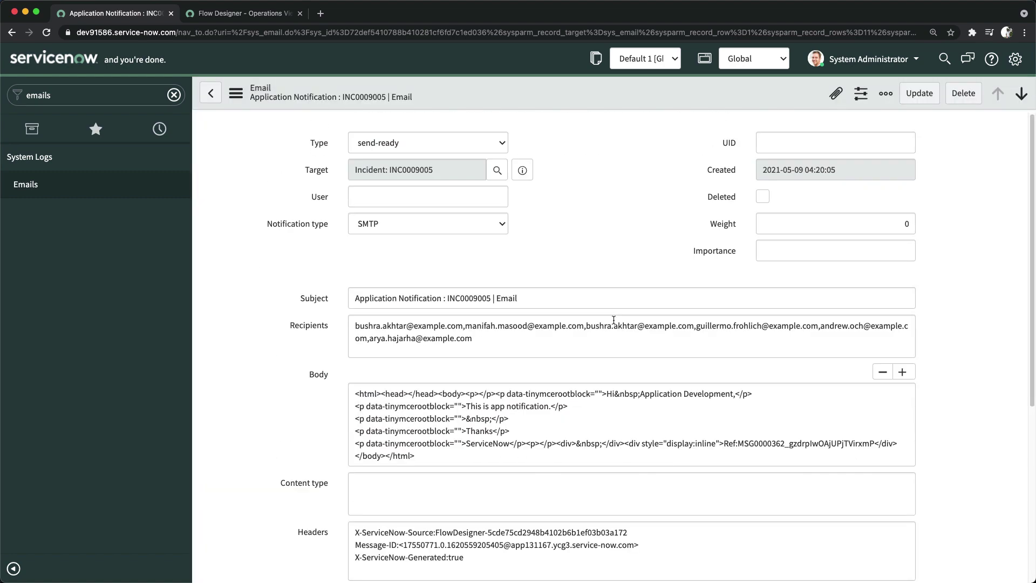
left_click_drag(552, 298, 300, 292)
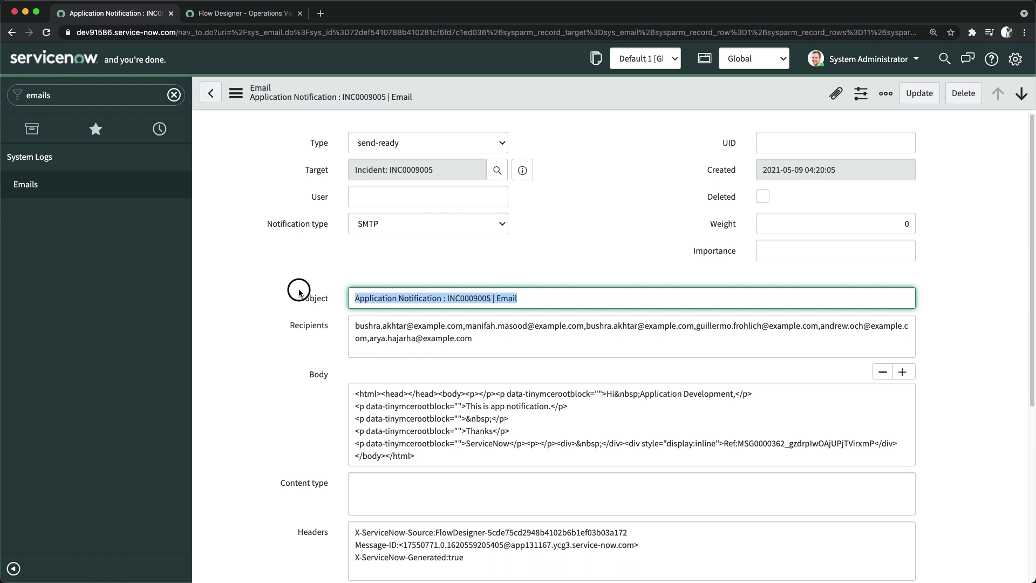
left_click_drag(396, 298, 392, 297)
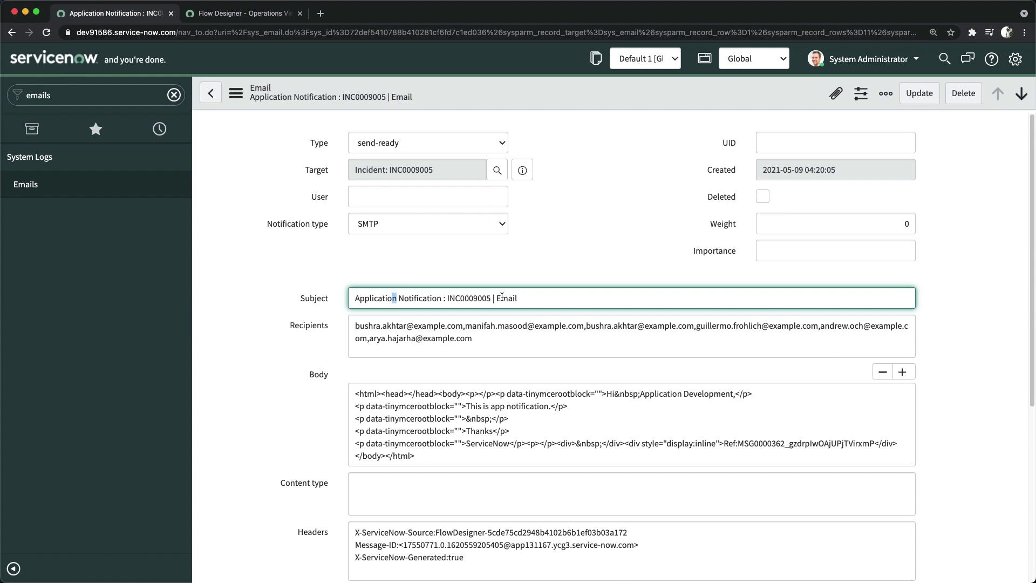
triple_click(499, 330)
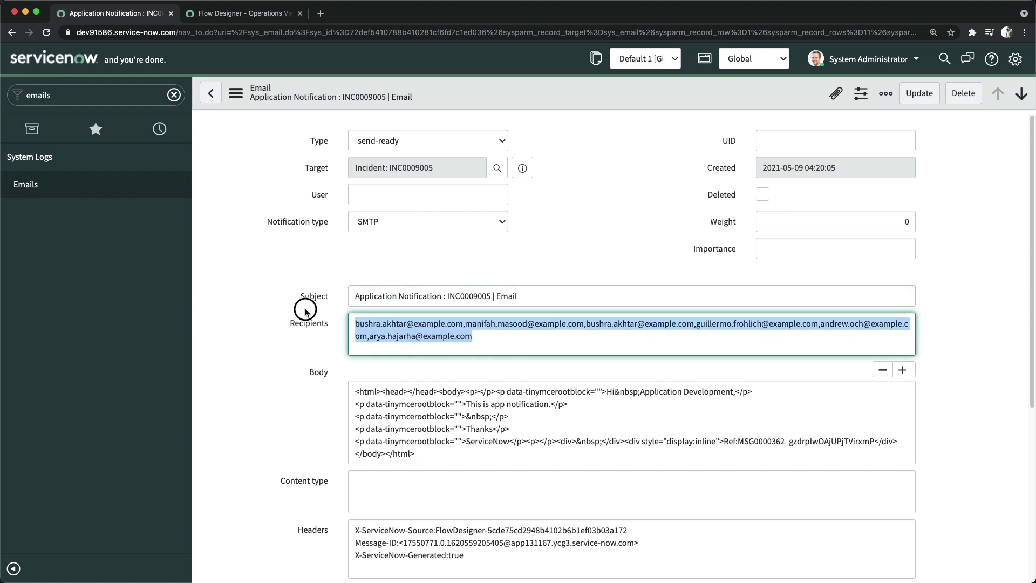
scroll(348, 360, "down", 3)
left_click_drag(359, 321, 581, 462)
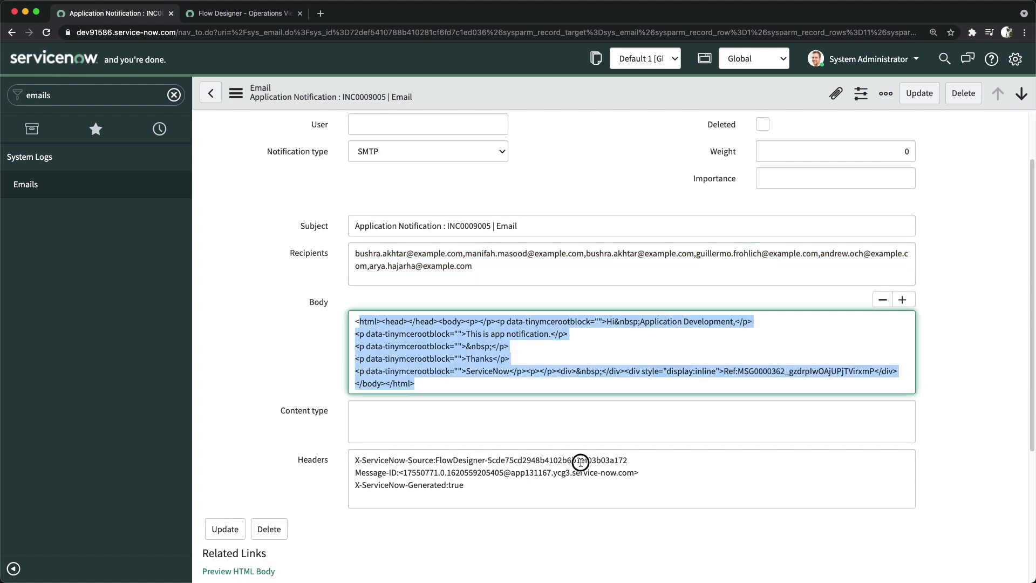
scroll(281, 389, "down", 5)
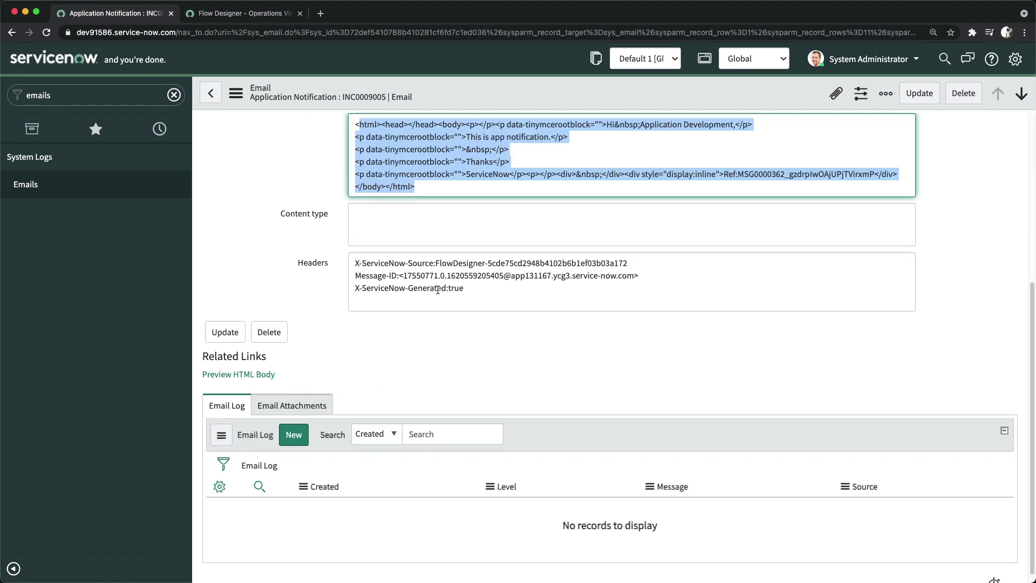
scroll(437, 290, "up", 8)
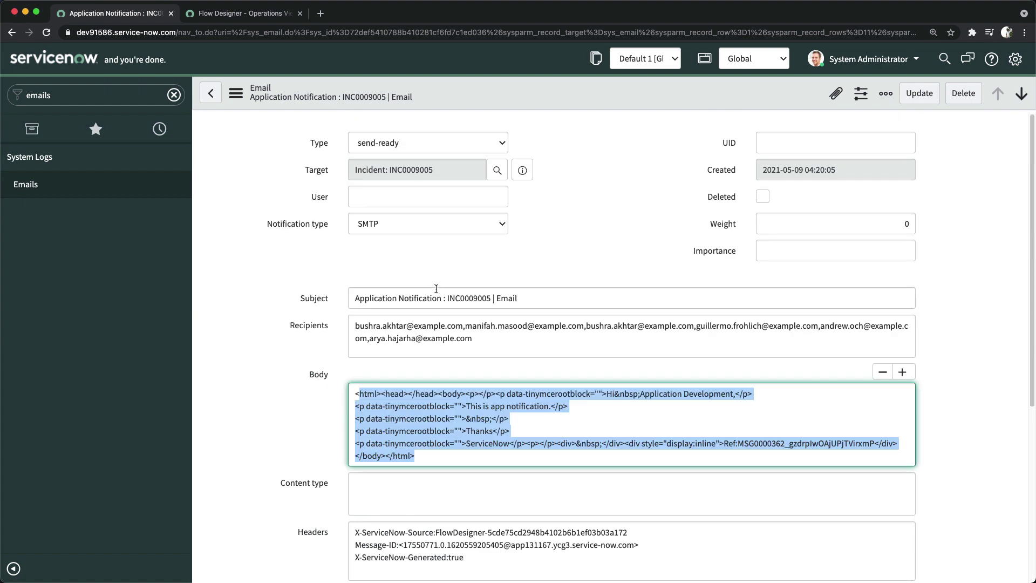